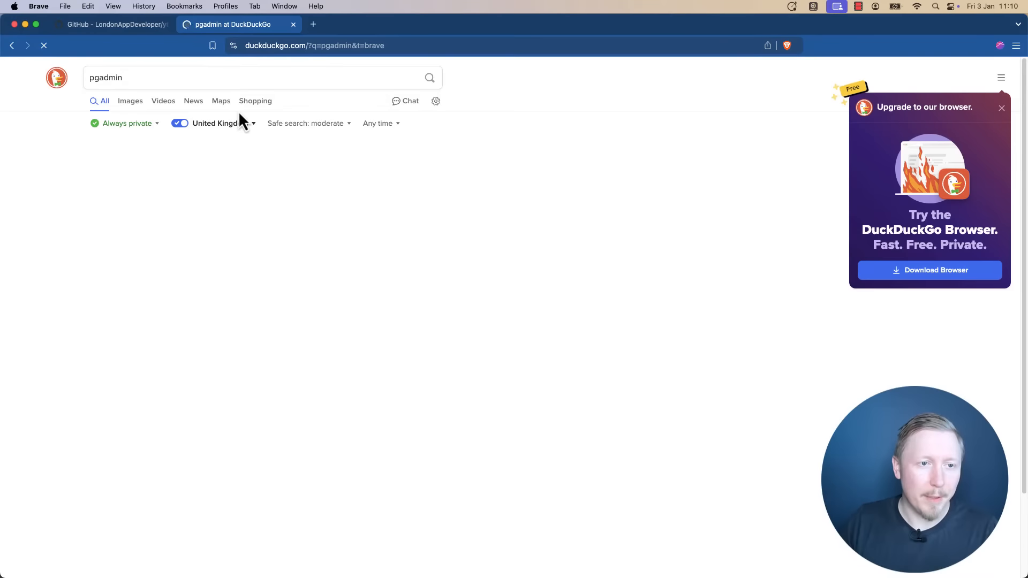
Open the official pgAdmin website from the search results and glance over it.
{"action": "left_click", "coordinate": [390, 221]}
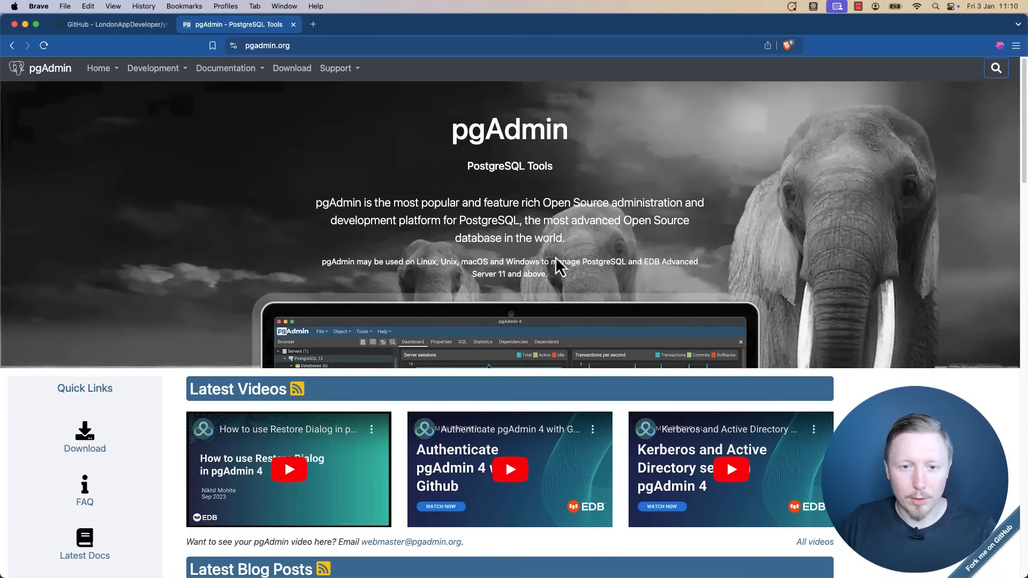
{"action": "scroll", "coordinate": [250, 294], "scroll_direction": "down", "scroll_amount": 1}
{"action": "scroll", "coordinate": [238, 270], "scroll_direction": "up", "scroll_amount": 1}
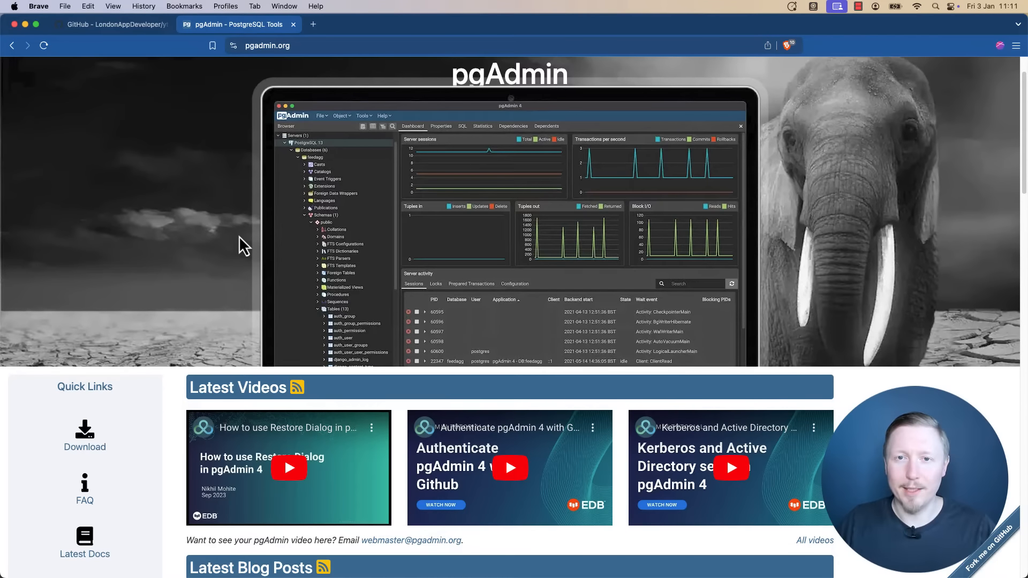
Copy the HTTPS clone URL of the yt-db-django-pg-docker GitHub repository.
{"action": "left_click", "coordinate": [144, 26]}
{"action": "mouse_move", "coordinate": [230, 68]}
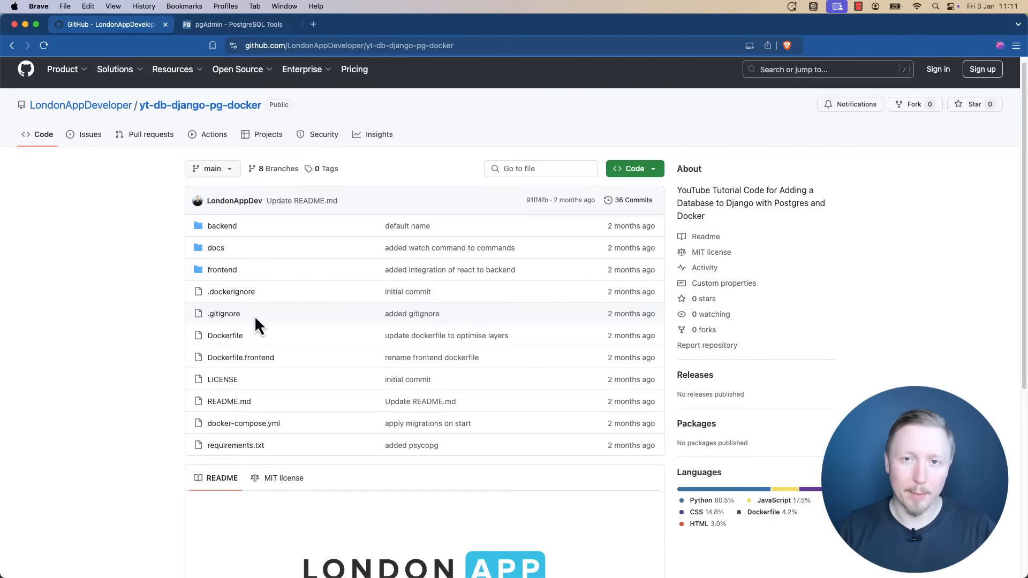
{"action": "left_click", "coordinate": [650, 170]}
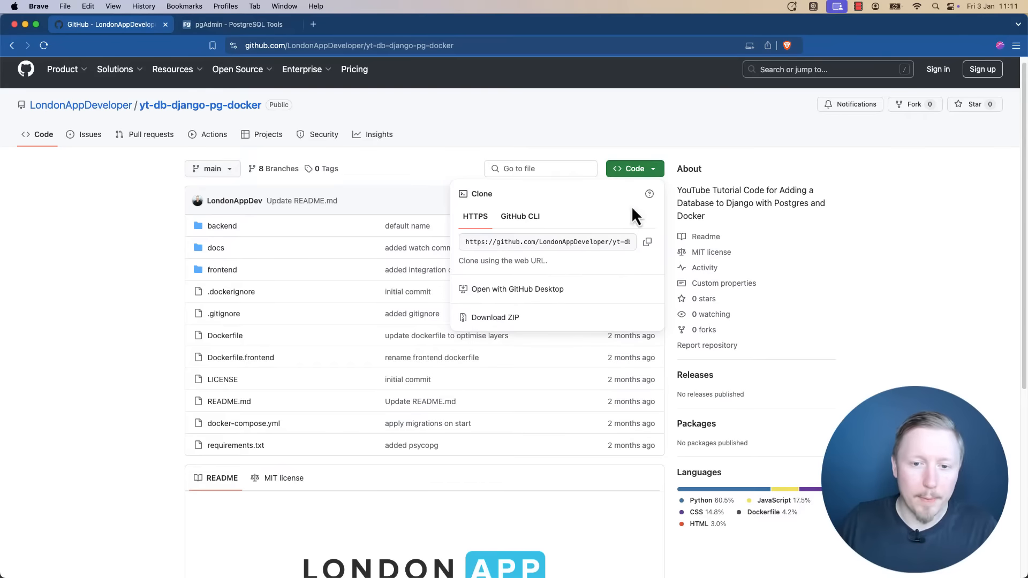
{"action": "left_click", "coordinate": [647, 242]}
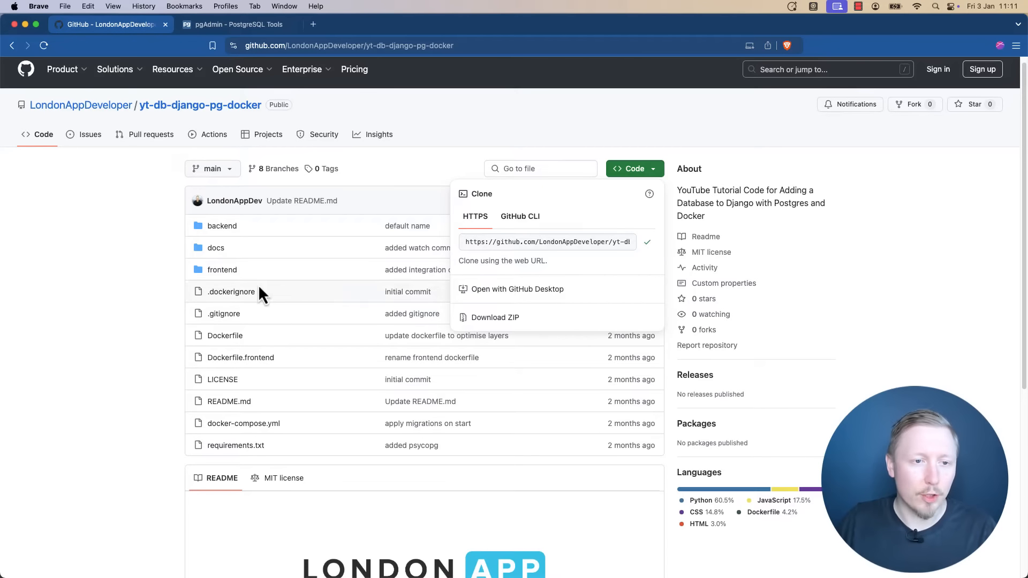
{"action": "left_click", "coordinate": [175, 265]}
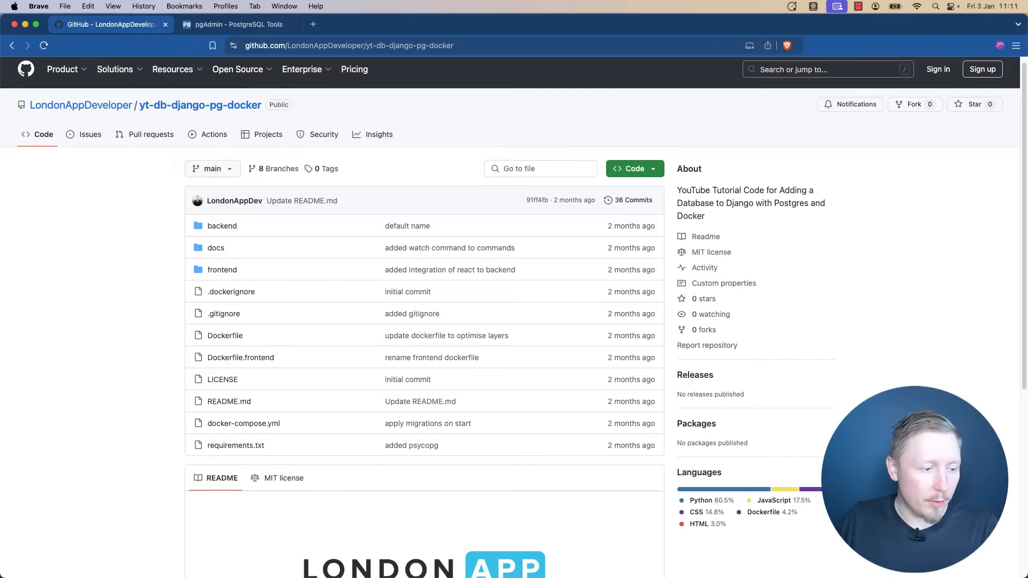
In the workspace folder, git clone the copied repository URL into a folder named pgadmin.
{"action": "key", "text": "super+Tab"}
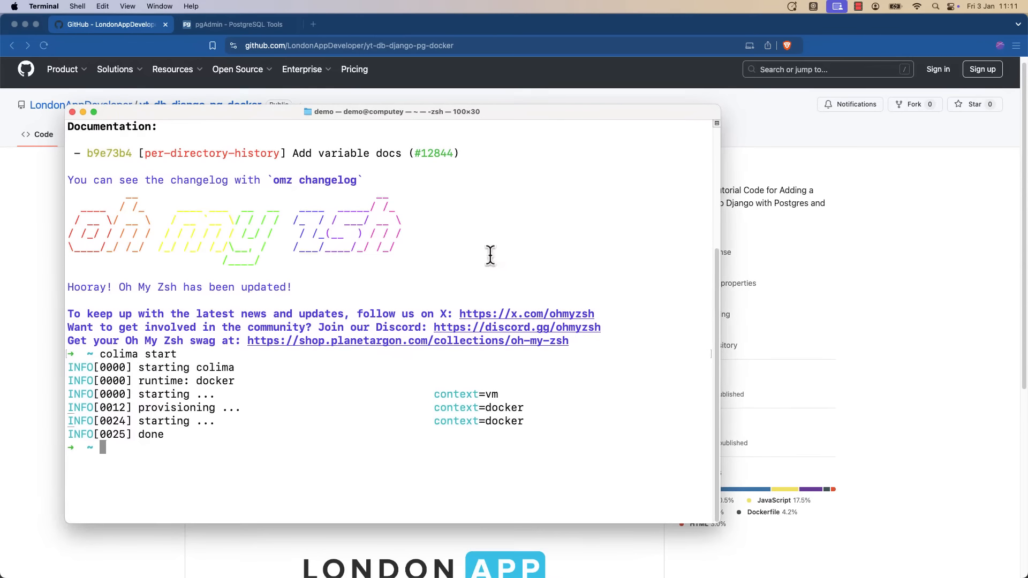
{"action": "type", "text": "cd wo"}
{"action": "key", "text": "Tab"}
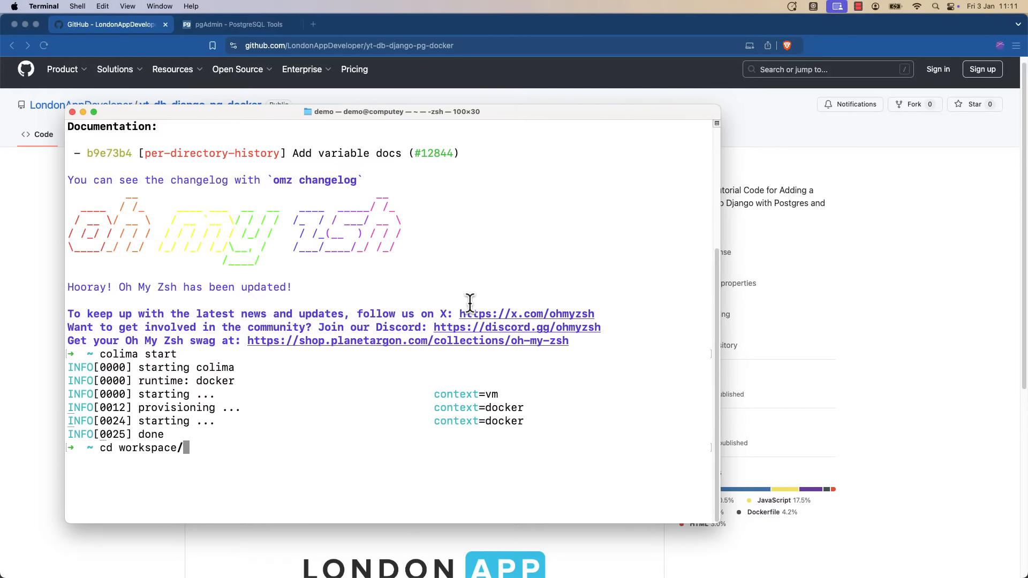
{"action": "key", "text": "Return"}
{"action": "type", "text": "git clone"}
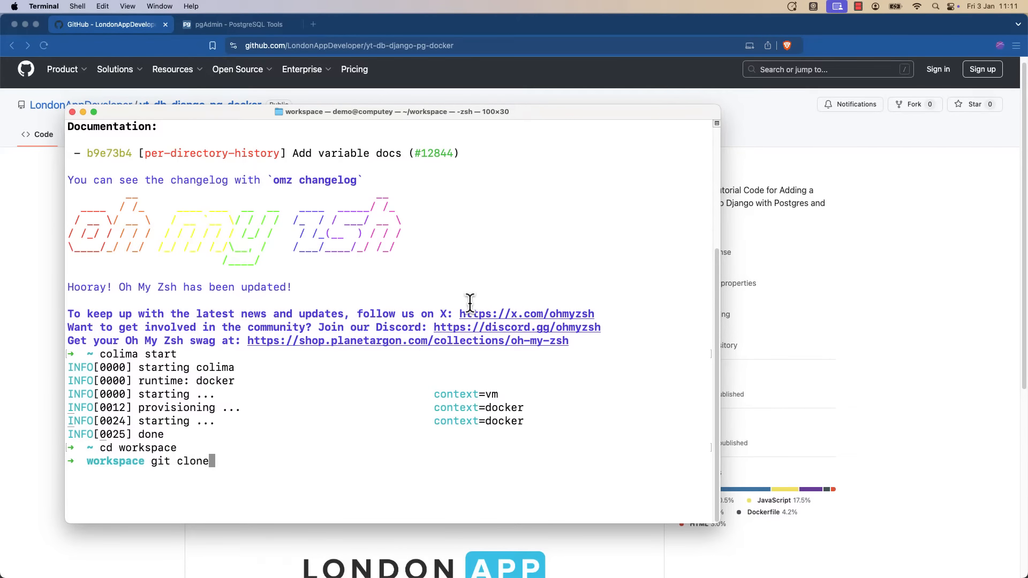
{"action": "key", "text": "super+v"}
{"action": "type", "text": "pgadmin"}
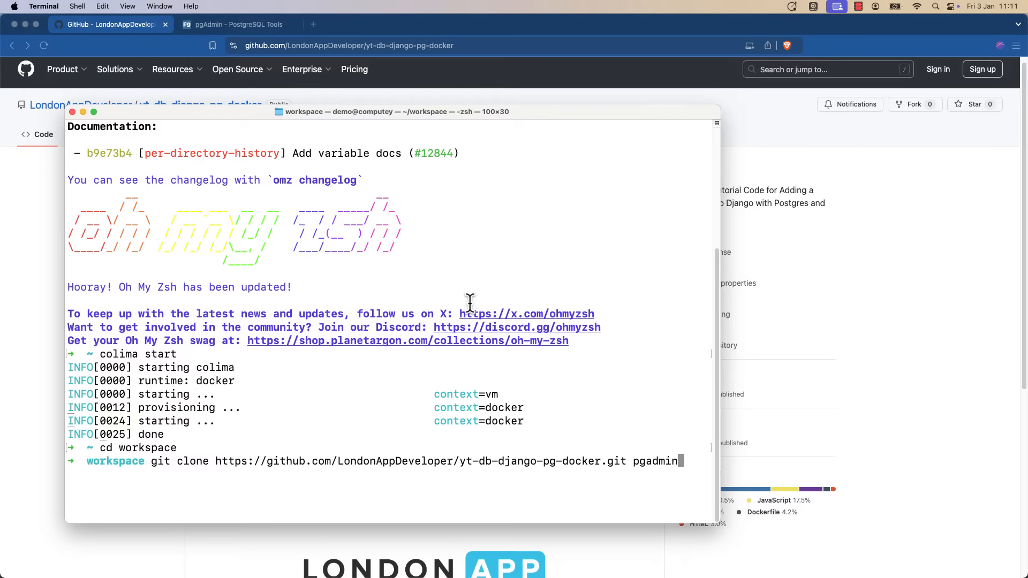
{"action": "key", "text": "Return"}
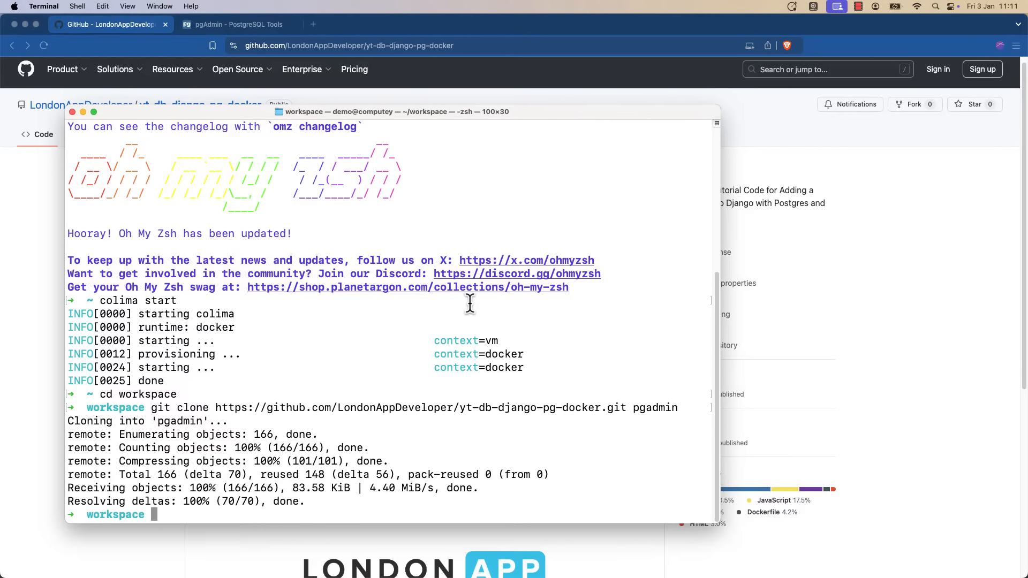
Move into the pgadmin folder and open it in VS Code with `code .`.
{"action": "type", "text": "cd pg"}
{"action": "key", "text": "Tab"}
{"action": "key", "text": "Return"}
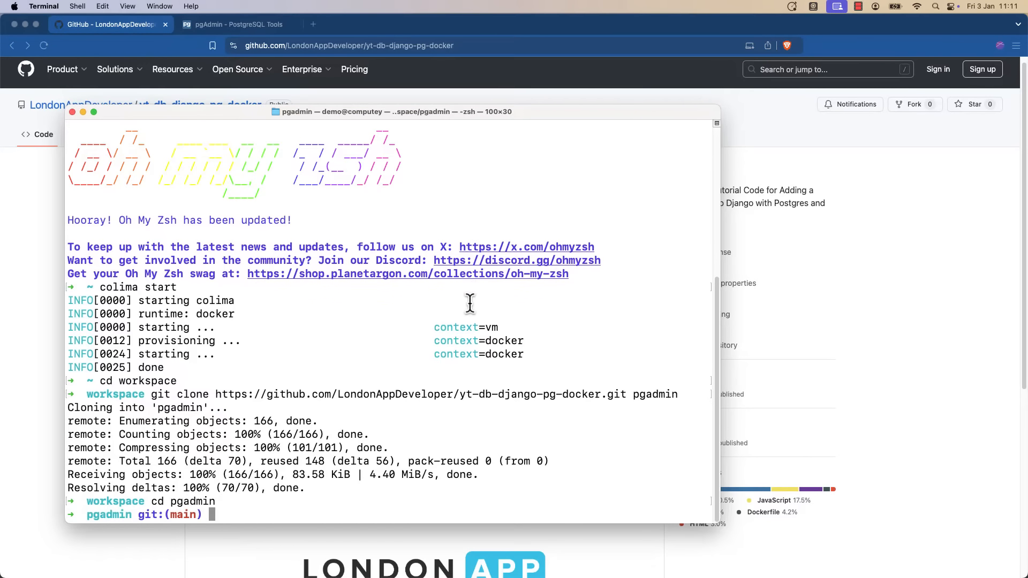
{"action": "type", "text": "code ."}
{"action": "key", "text": "Return"}
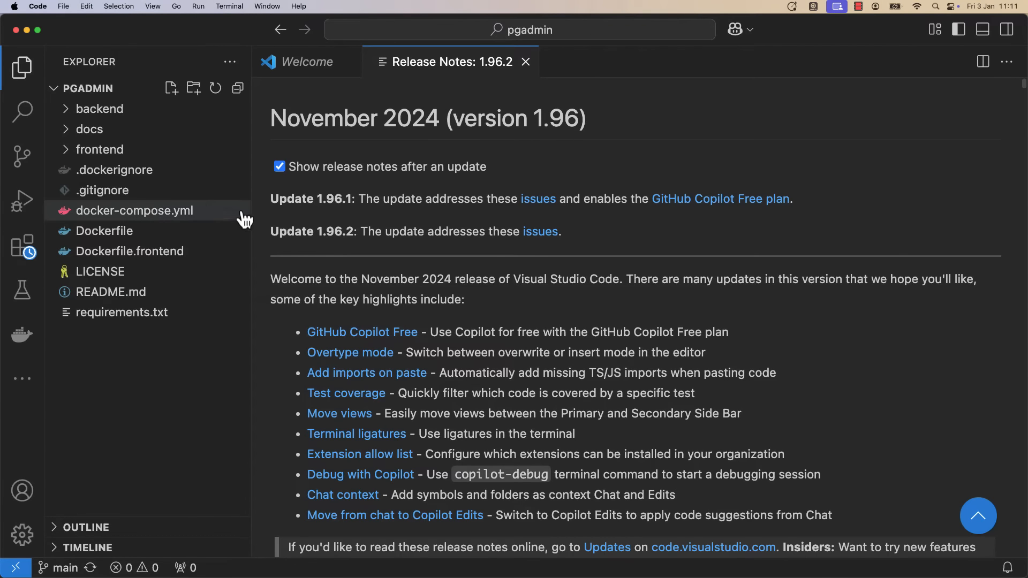
Open docker-compose.yml with the sidebar hidden and review the db credentials such as DB_USER.
{"action": "left_click", "coordinate": [149, 216]}
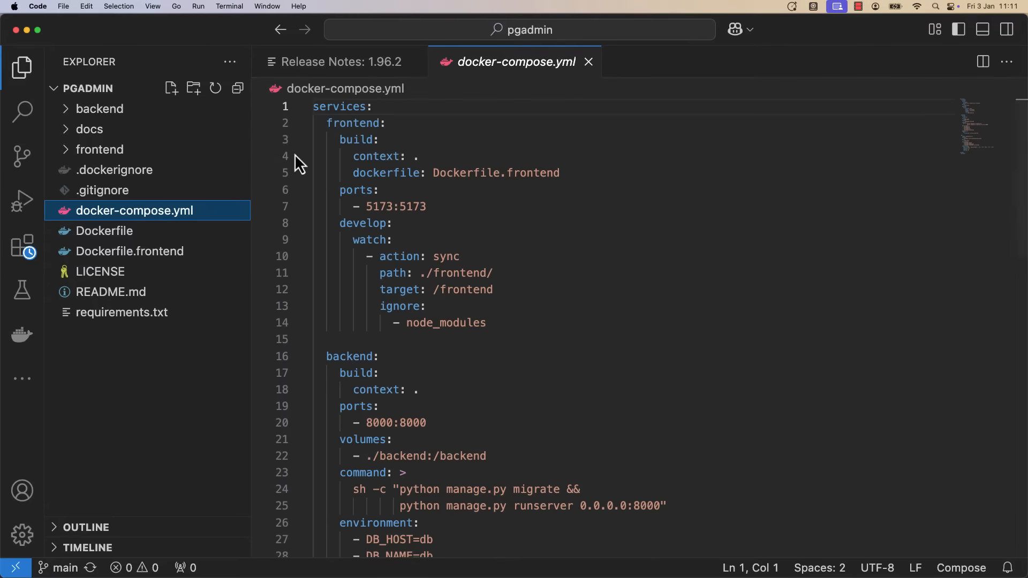
{"action": "key", "text": "super+b"}
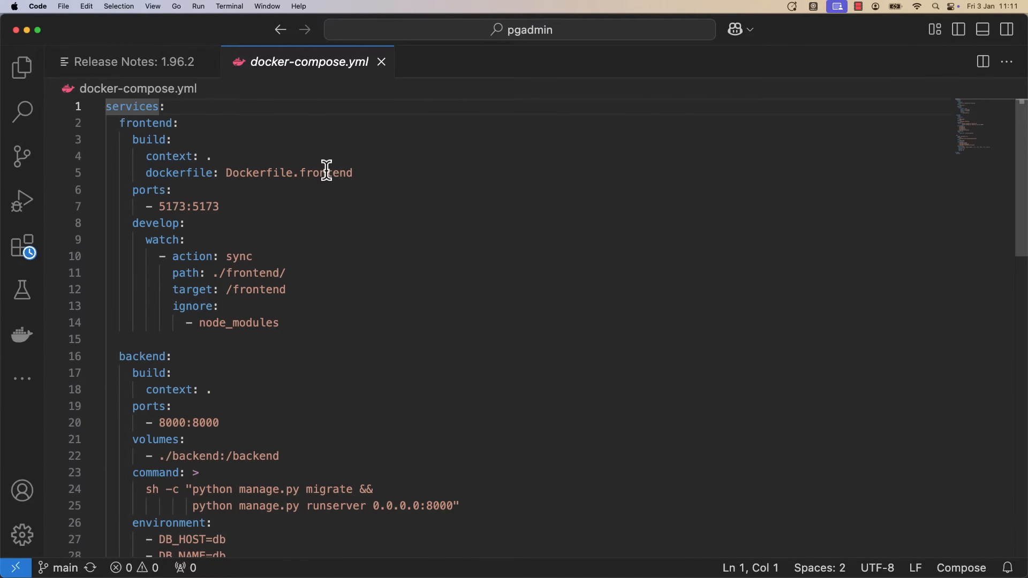
{"action": "scroll", "coordinate": [372, 243], "scroll_direction": "down", "scroll_amount": 3}
{"action": "scroll", "coordinate": [372, 243], "scroll_direction": "down", "scroll_amount": 2}
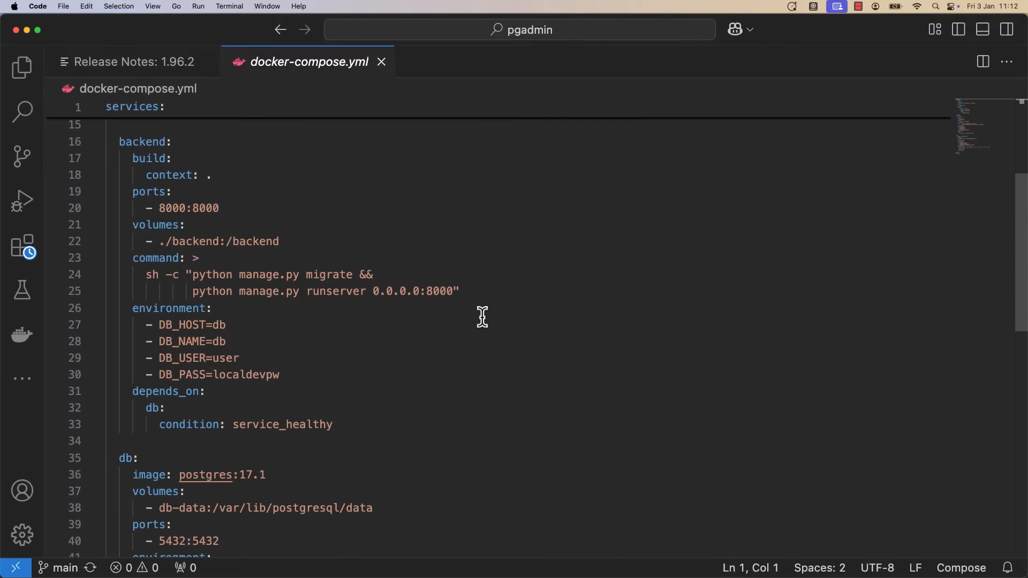
{"action": "left_click", "coordinate": [554, 358]}
{"action": "scroll", "coordinate": [554, 358], "scroll_direction": "up", "scroll_amount": 5}
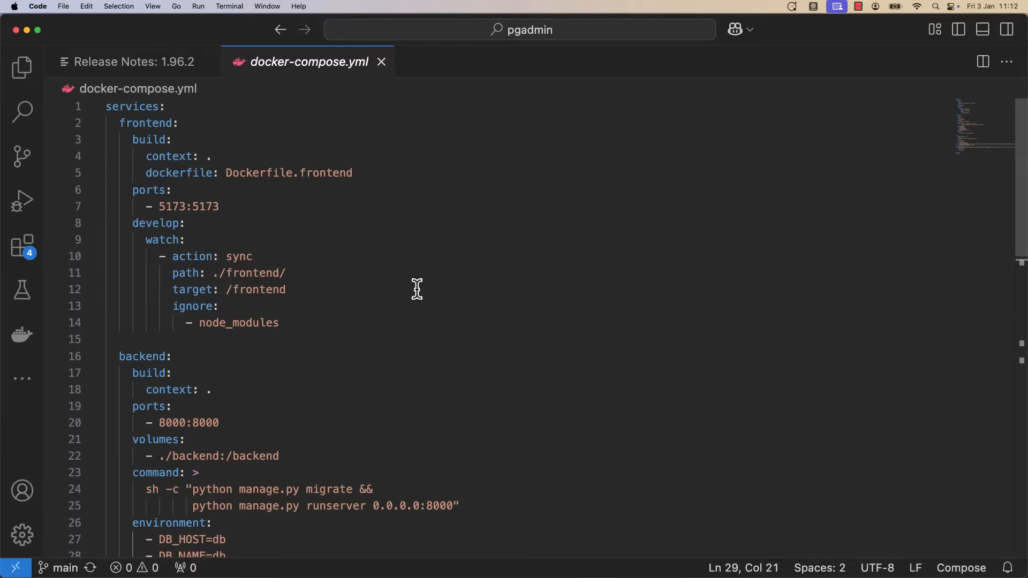
{"action": "scroll", "coordinate": [423, 289], "scroll_direction": "down", "scroll_amount": 10}
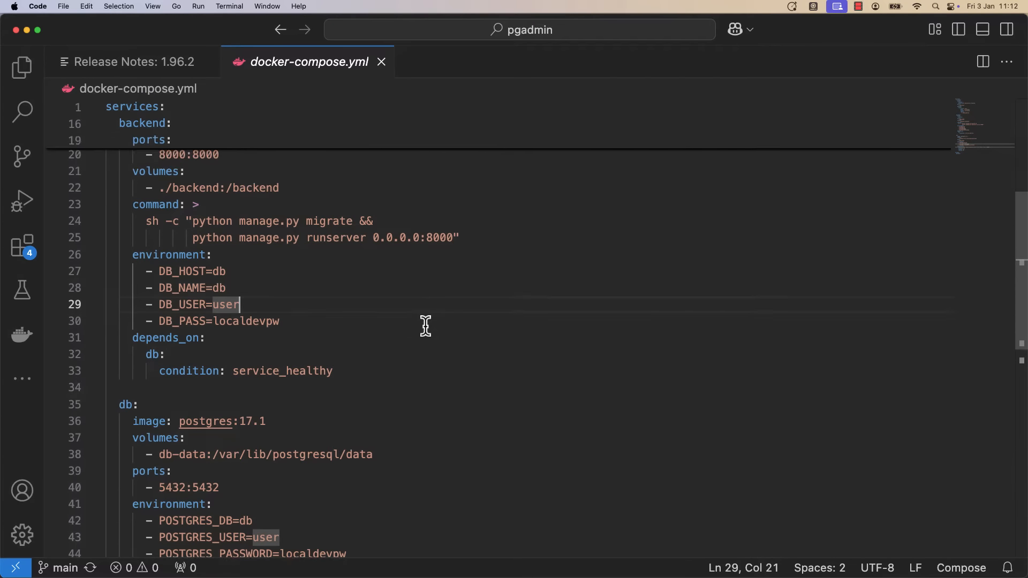
{"action": "scroll", "coordinate": [428, 321], "scroll_direction": "up", "scroll_amount": 10}
{"action": "key", "text": "super+Tab"}
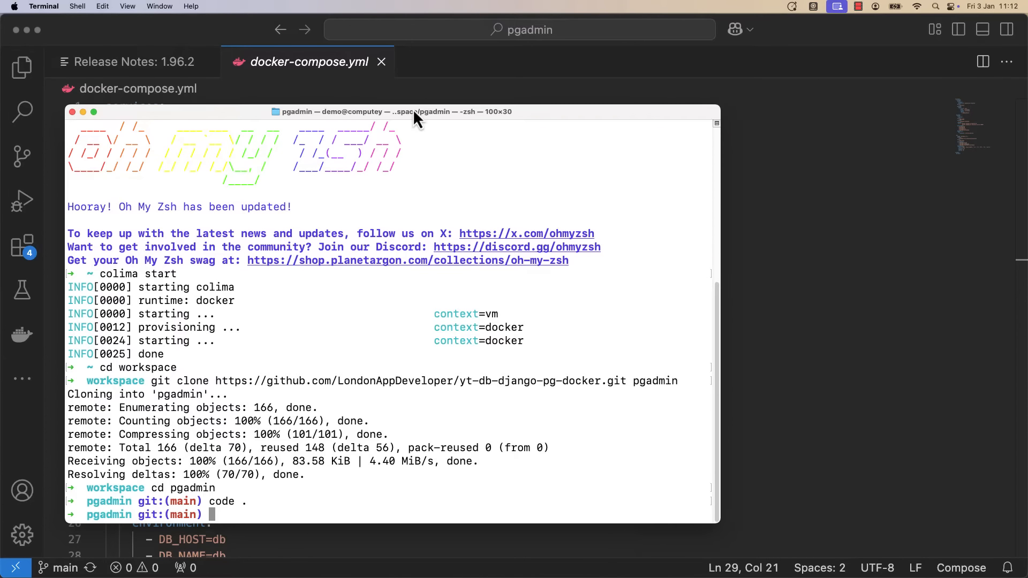
Run `docker compose up` in the pgadmin project to start the containers.
{"action": "left_click_drag", "start_coordinate": [412, 111], "coordinate": [501, 55]}
{"action": "type", "text": "do"}
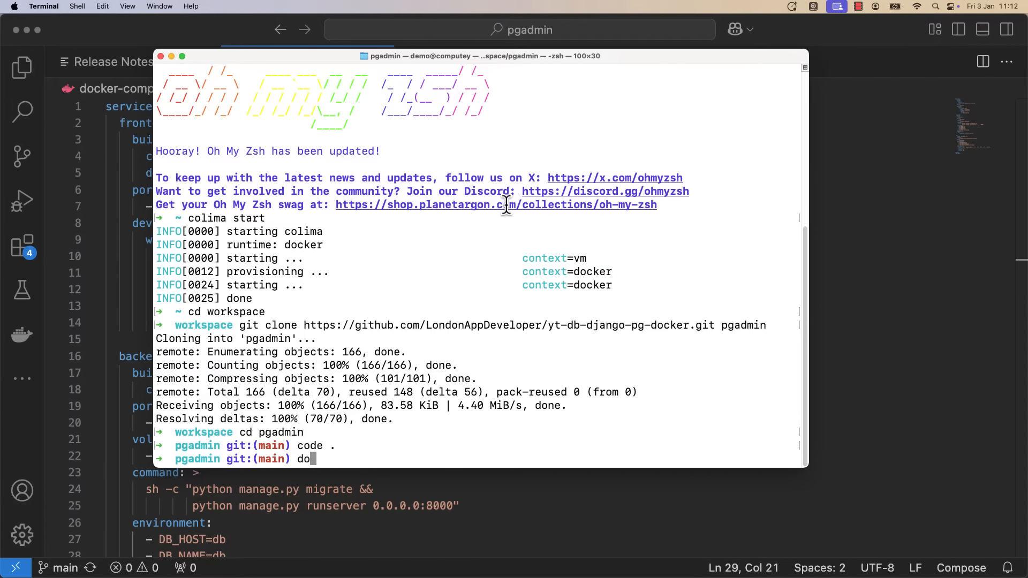
{"action": "type", "text": "cker compose up"}
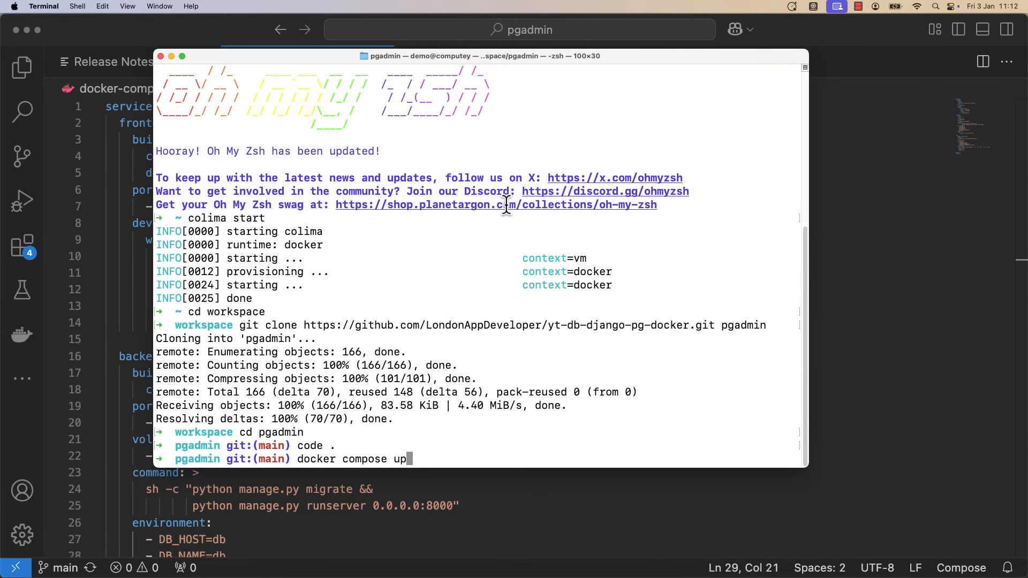
{"action": "key", "text": "Return"}
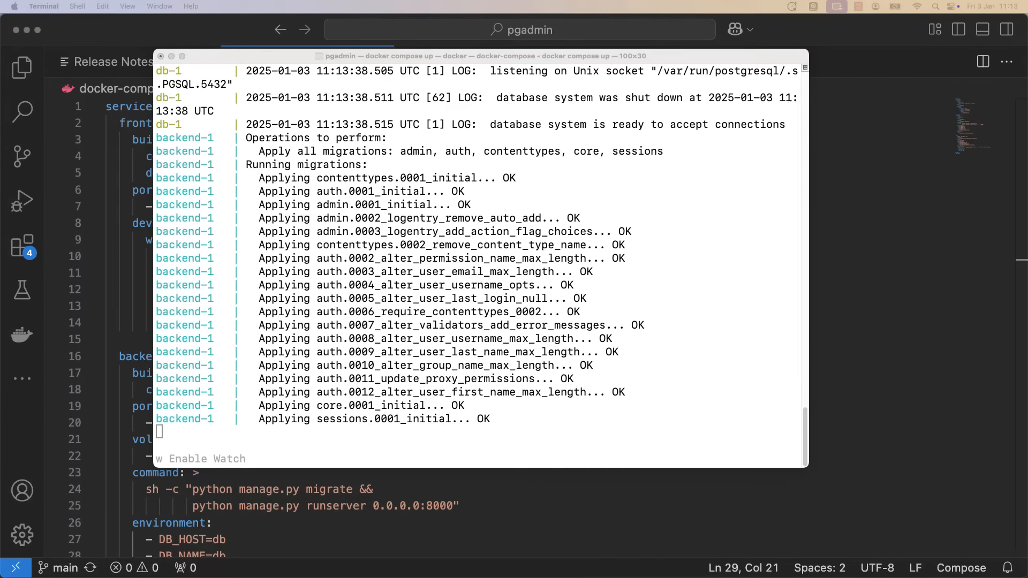
Load localhost:8000/admin in a new Brave tab to reach the Django admin login page.
{"action": "key", "text": "super+Tab"}
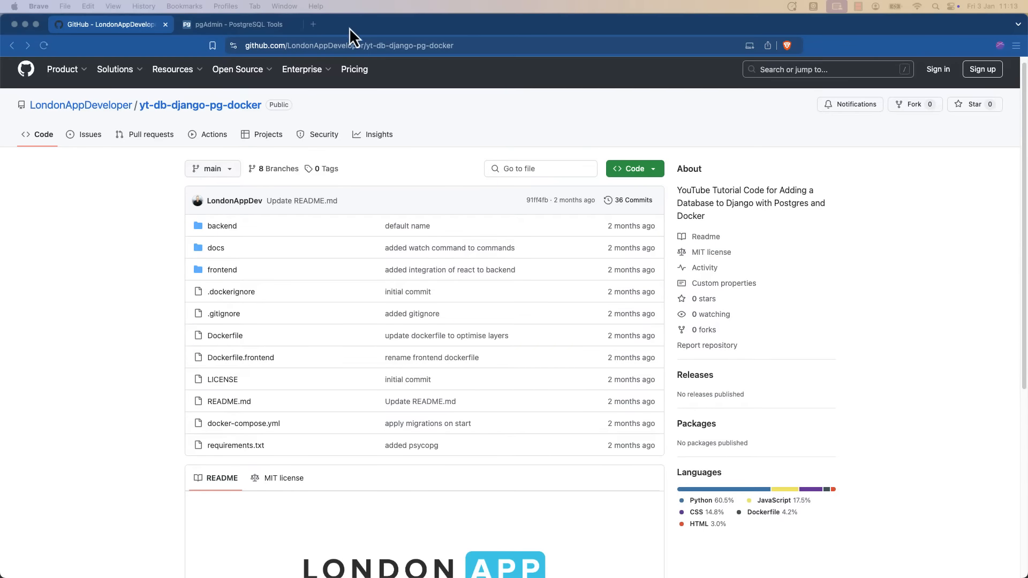
{"action": "left_click", "coordinate": [320, 24]}
{"action": "type", "text": "localhos"}
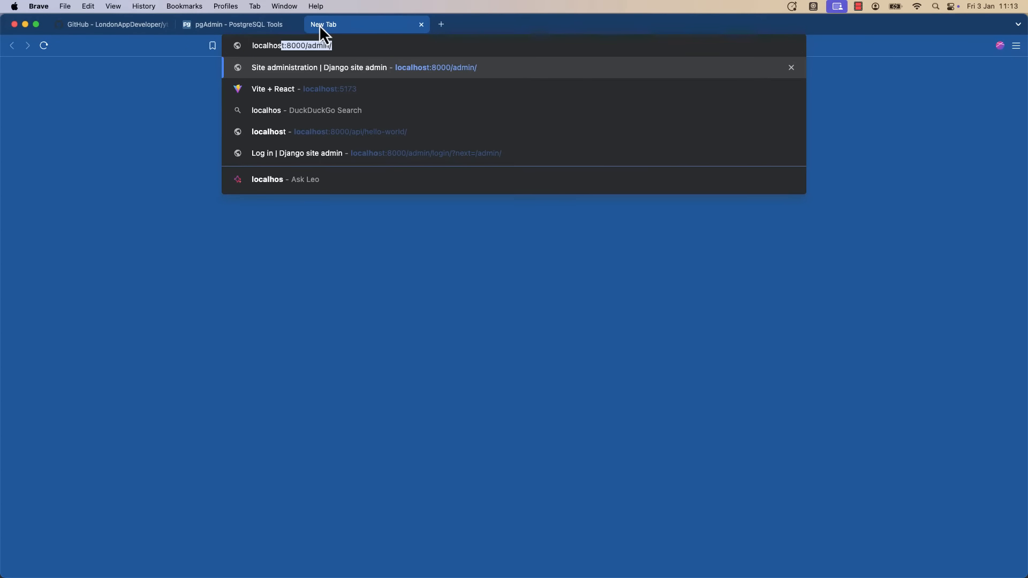
{"action": "type", "text": "t:8000/admin"}
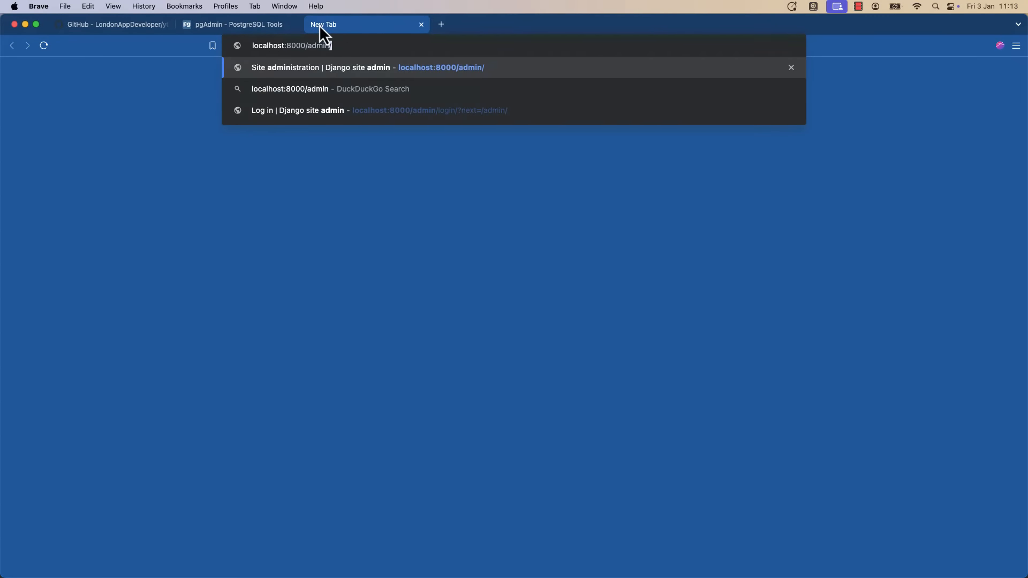
{"action": "key", "text": "Return"}
{"action": "left_click", "coordinate": [253, 180]}
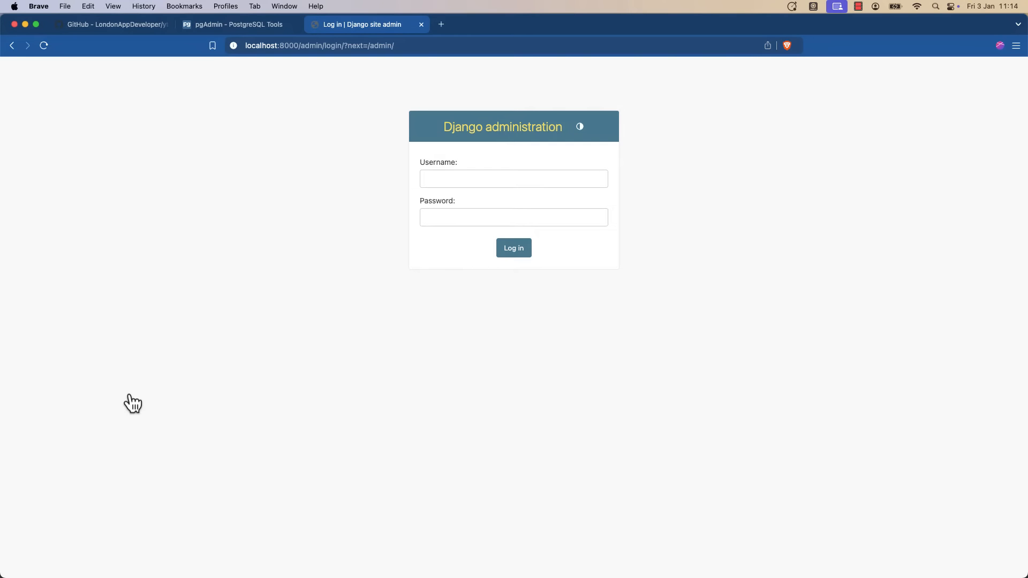
{"action": "key", "text": "super+Tab"}
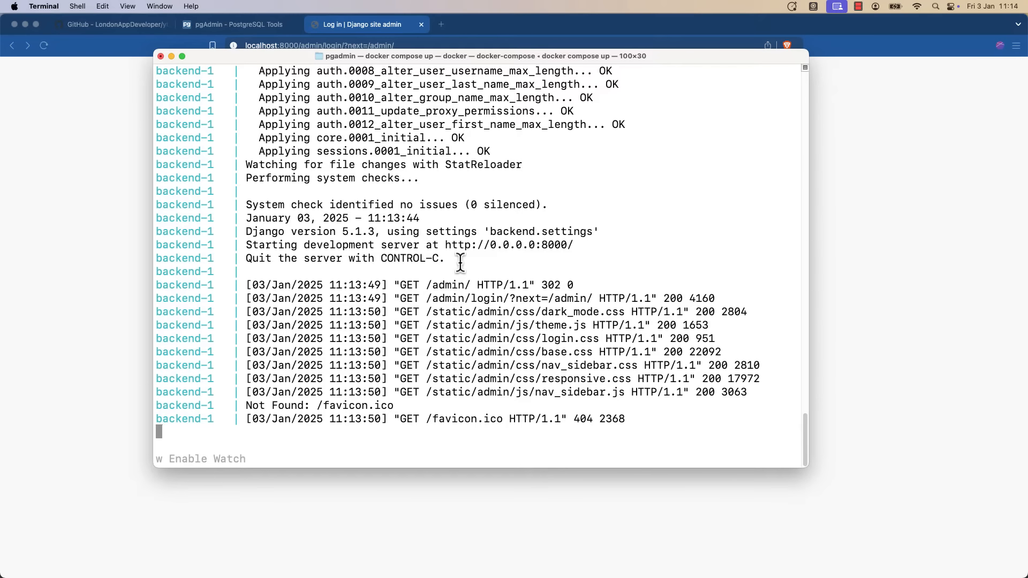
In a new terminal tab, run docker compose run --rm backend sh -c "python manage.py createsuperuser".
{"action": "key", "text": "super+t"}
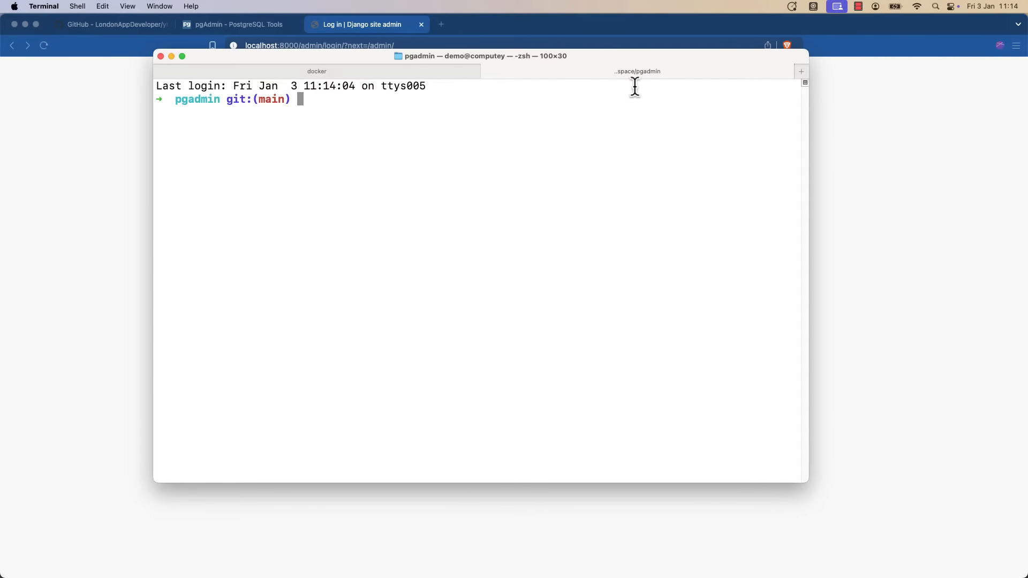
{"action": "left_click_drag", "start_coordinate": [809, 122], "coordinate": [861, 123]}
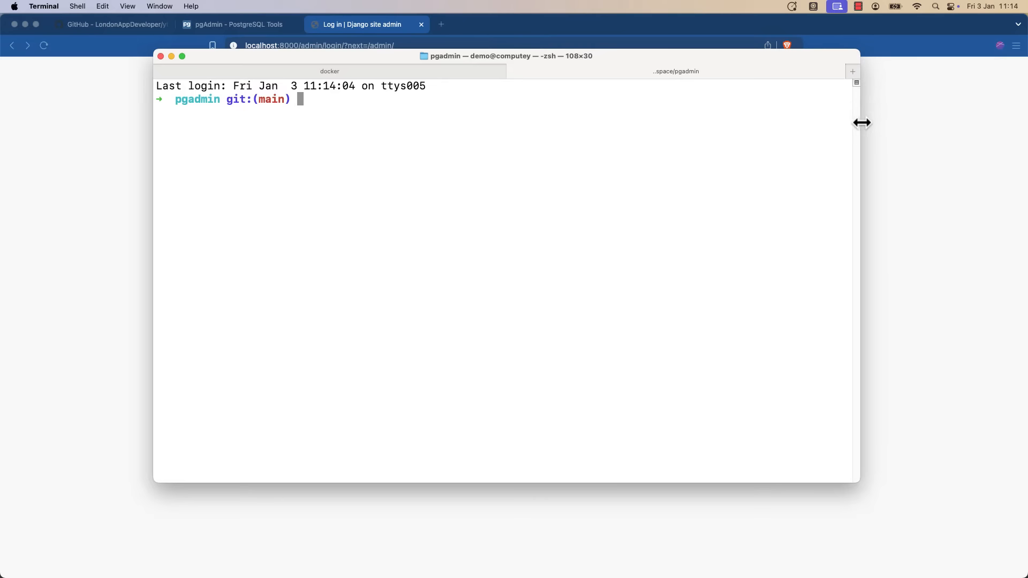
{"action": "type", "text": "docker compose"}
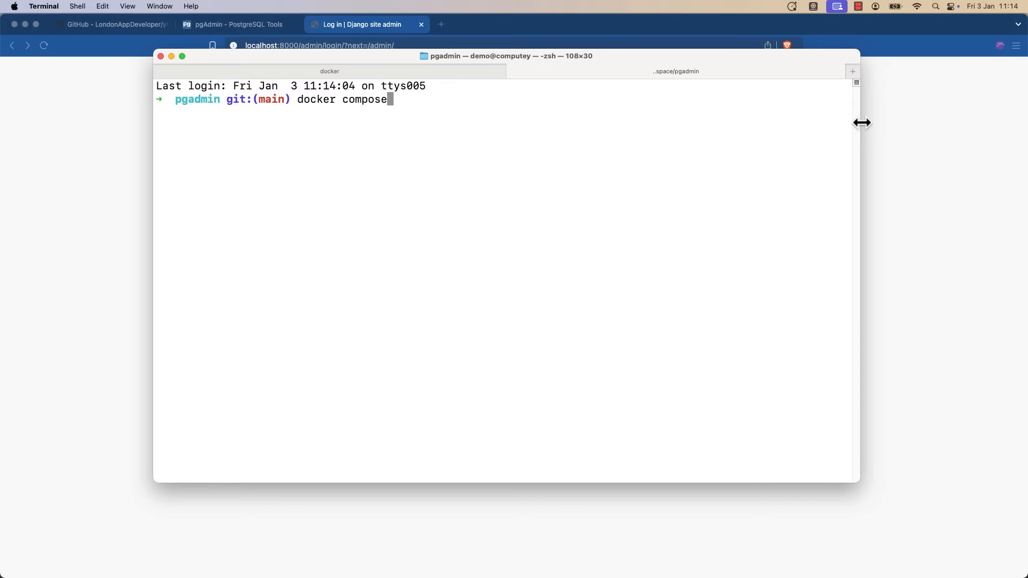
{"action": "type", "text": " run --rm backend"}
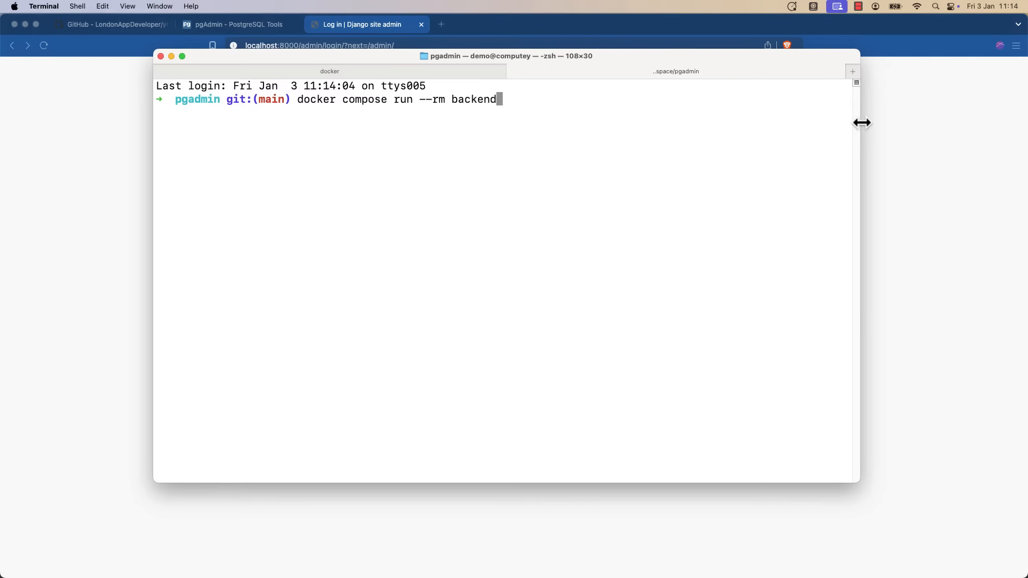
{"action": "type", "text": " sh -c \"python manag"}
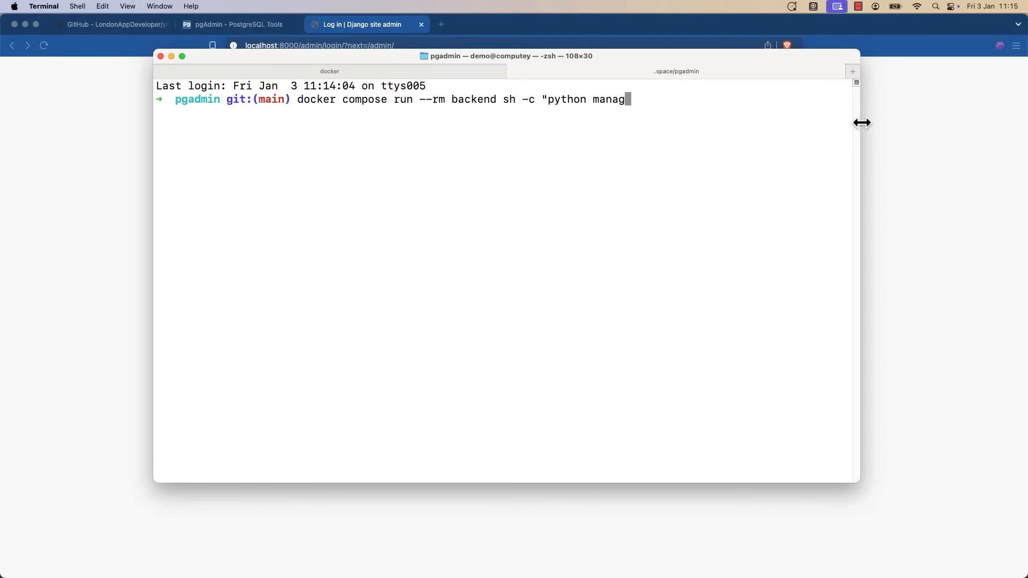
{"action": "type", "text": "e.py createsuperuser\""}
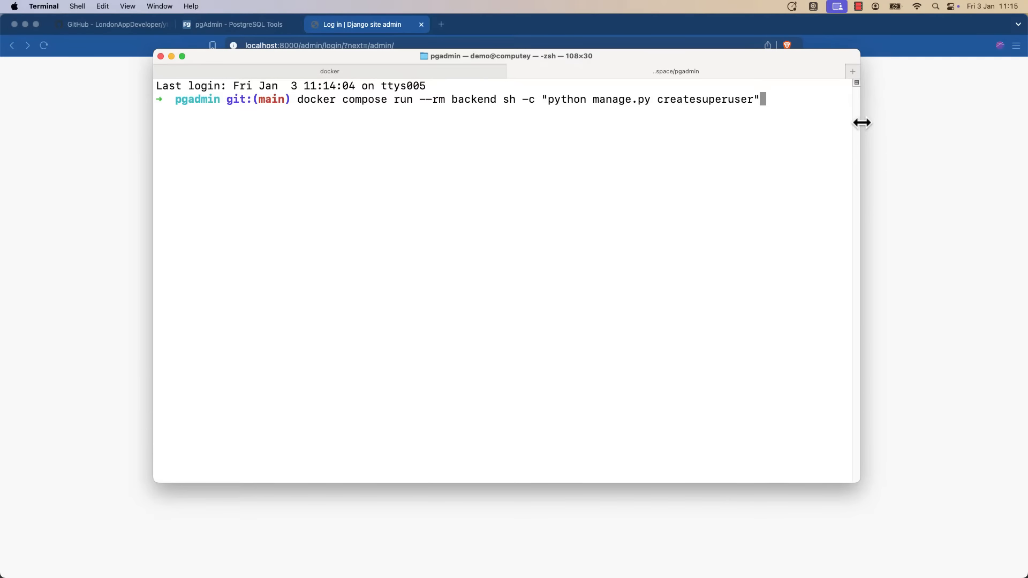
{"action": "key", "text": "Return"}
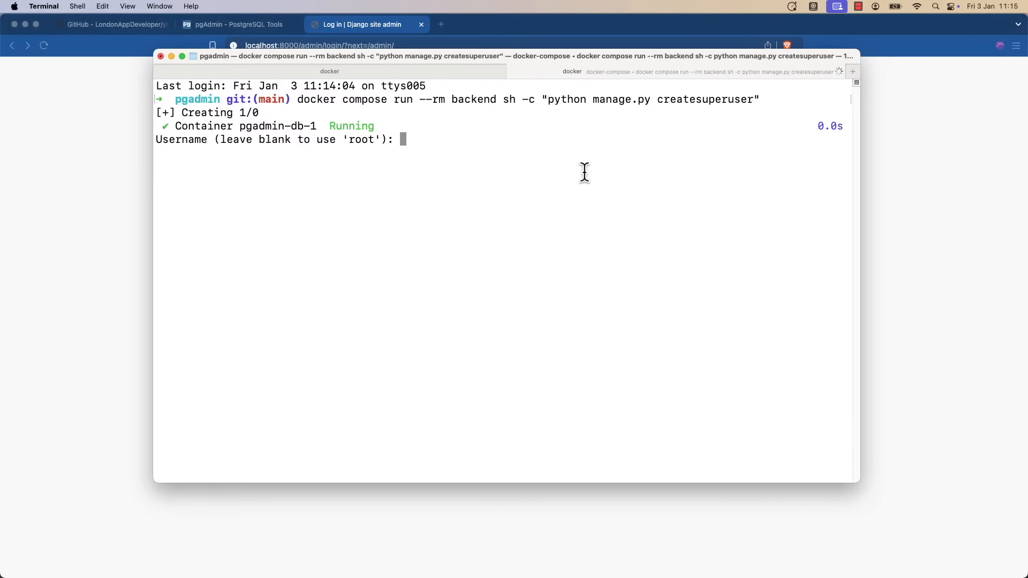
Answer the createsuperuser prompts with a username, e-mail address and password.
{"action": "type", "text": "mark"}
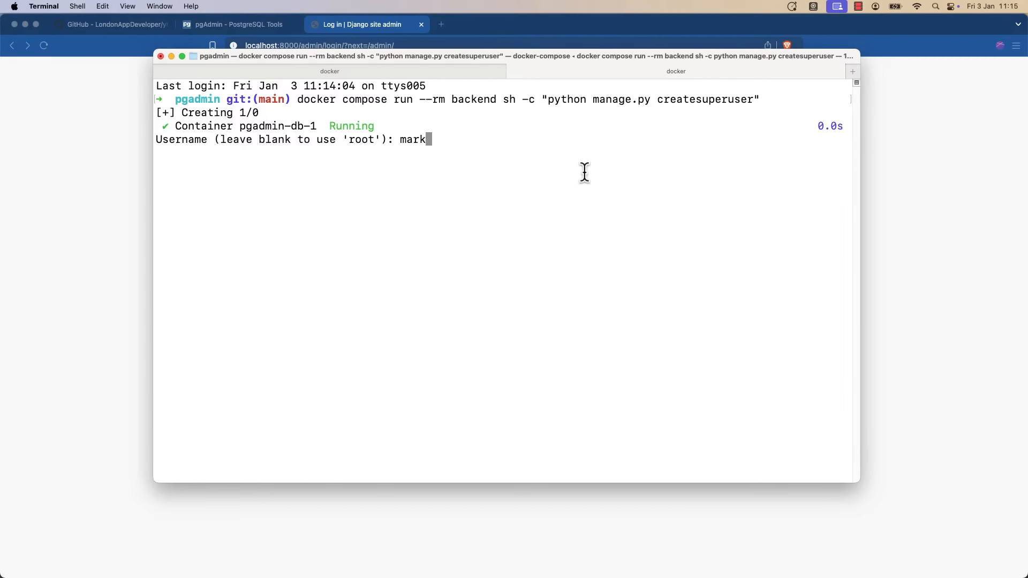
{"action": "key", "text": "Return"}
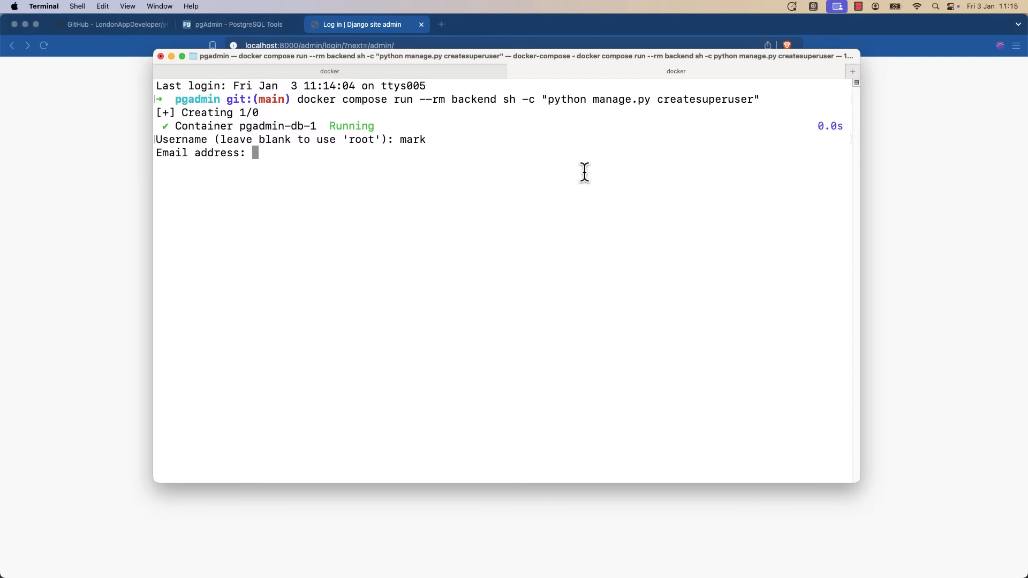
{"action": "type", "text": "mark@example.com"}
{"action": "key", "text": "Return"}
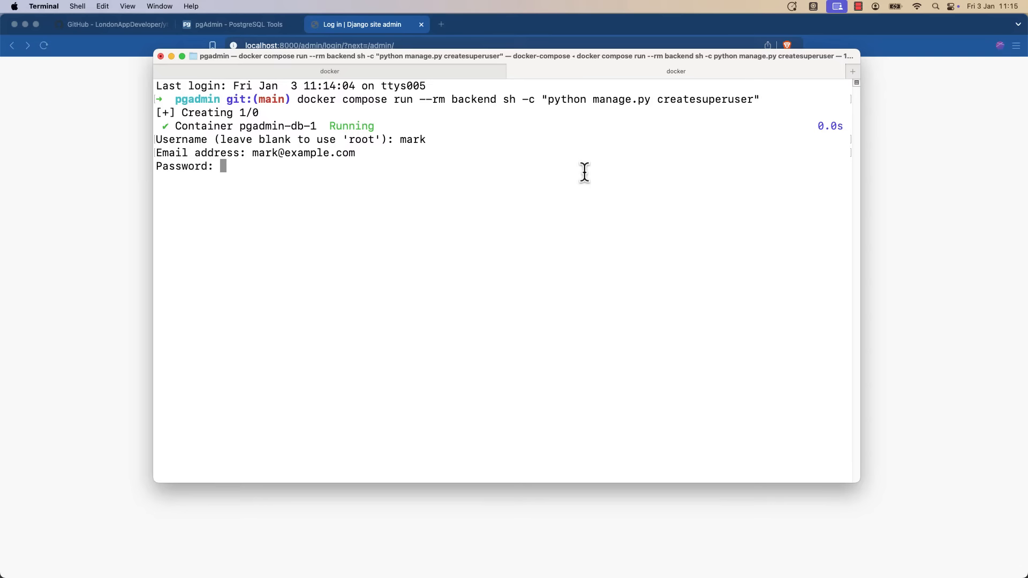
{"action": "key", "text": "Return"}
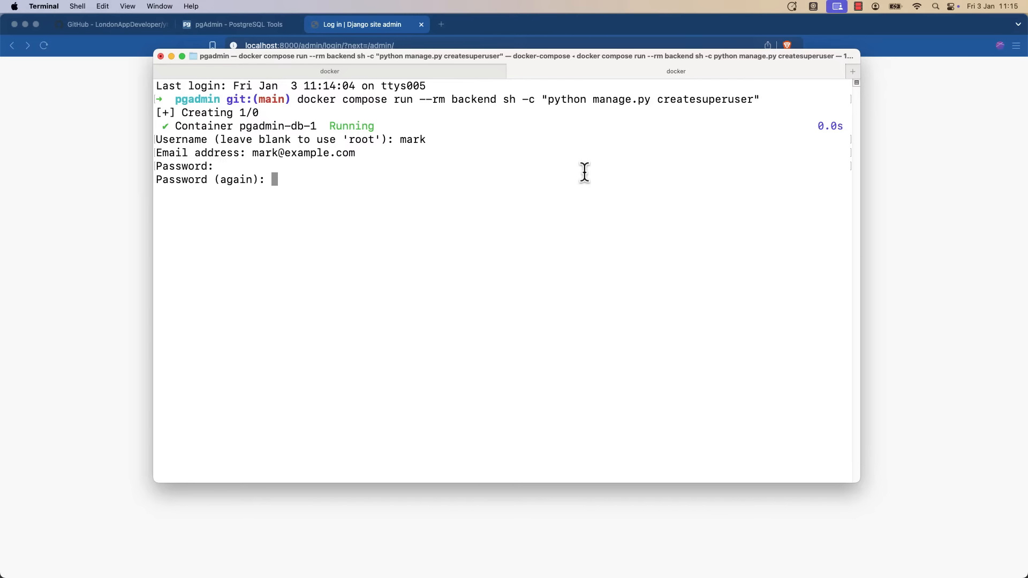
{"action": "key", "text": "Return"}
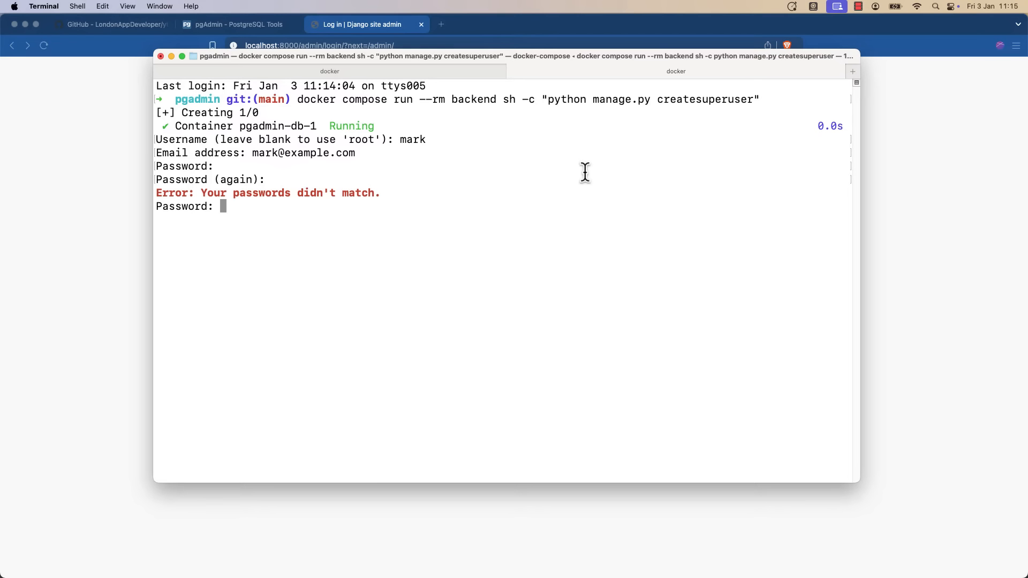
{"action": "key", "text": "Return"}
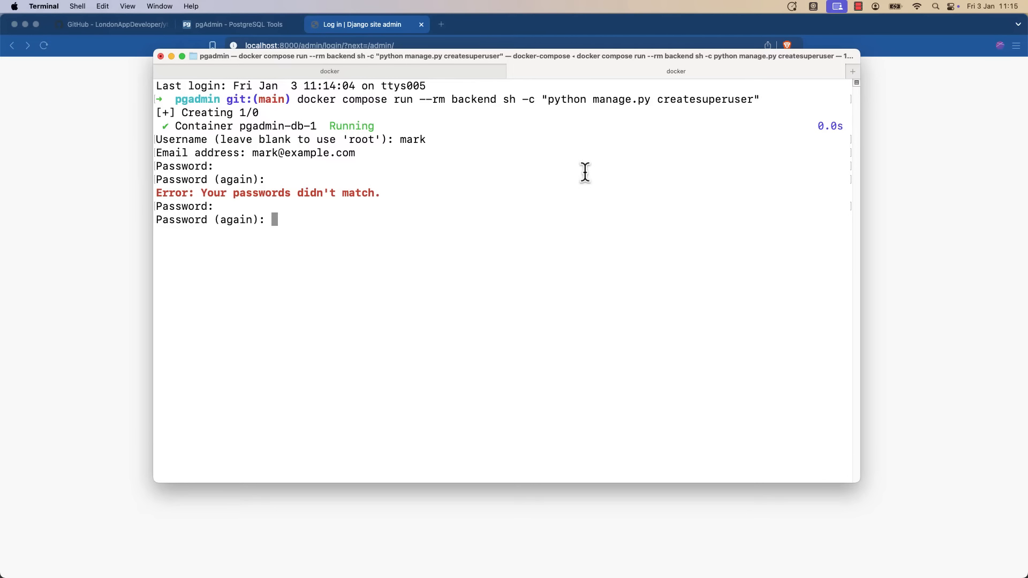
{"action": "key", "text": "Return"}
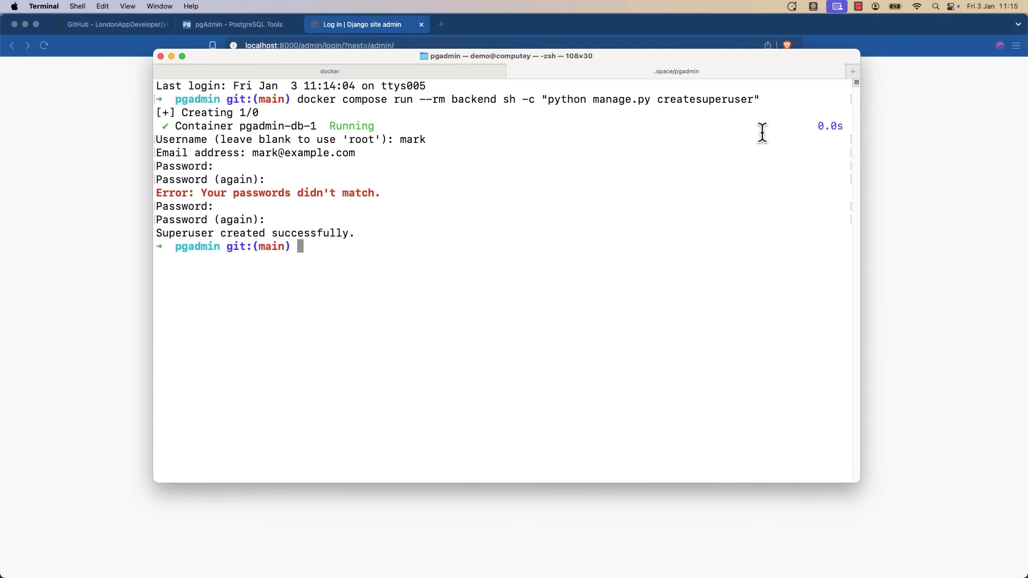
{"action": "left_click", "coordinate": [966, 199]}
Log in to Django admin with the new superuser's username and password.
{"action": "left_click", "coordinate": [562, 177]}
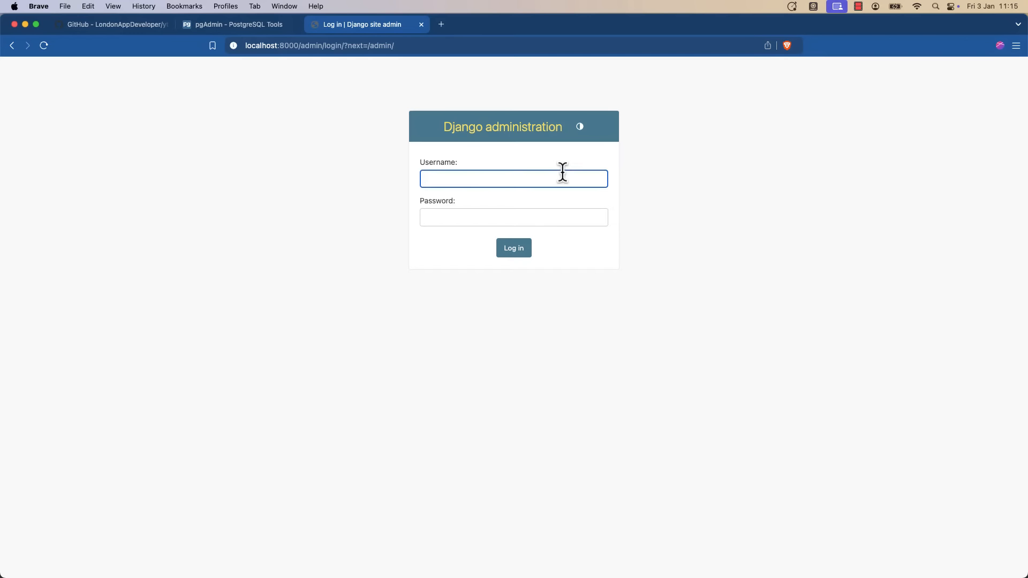
{"action": "key", "text": "Tab"}
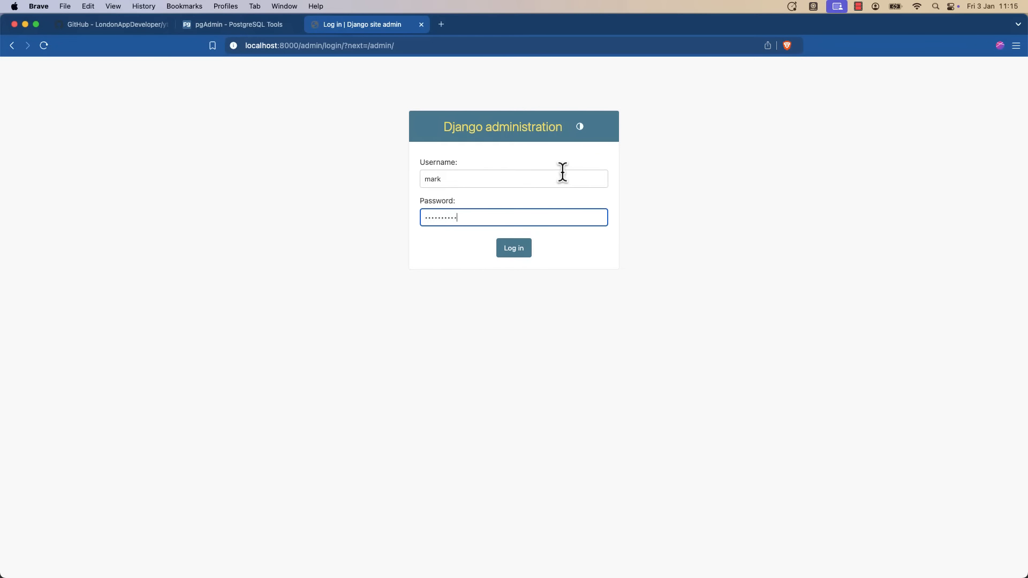
{"action": "key", "text": "Return"}
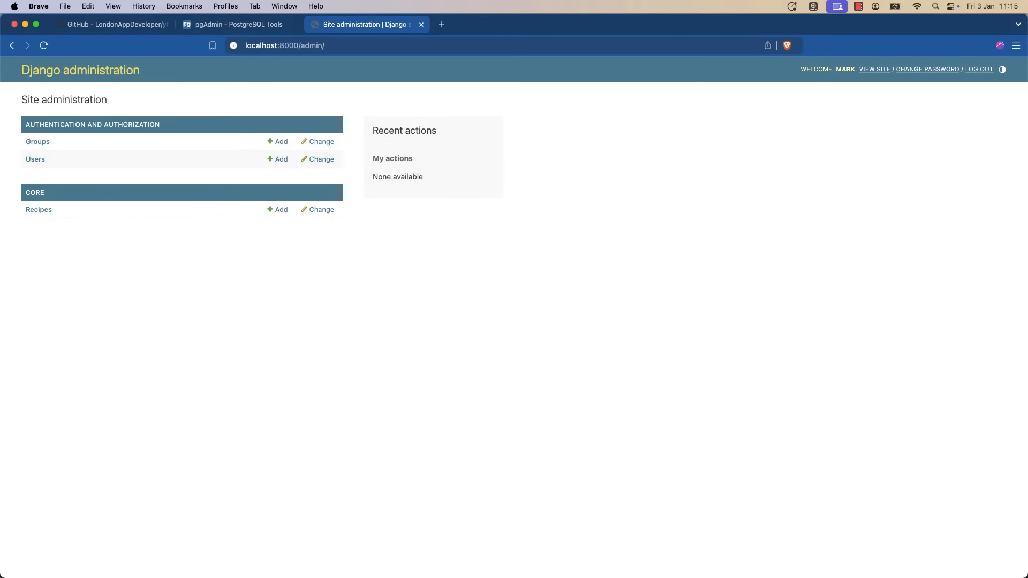
{"action": "key", "text": "super+Tab"}
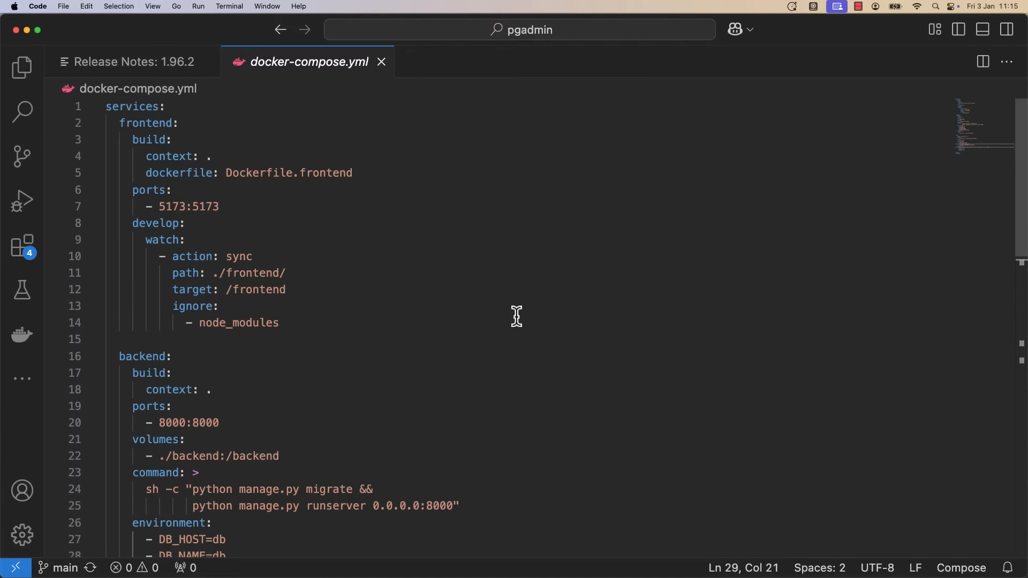
{"action": "scroll", "coordinate": [517, 321], "scroll_direction": "down", "scroll_amount": 2}
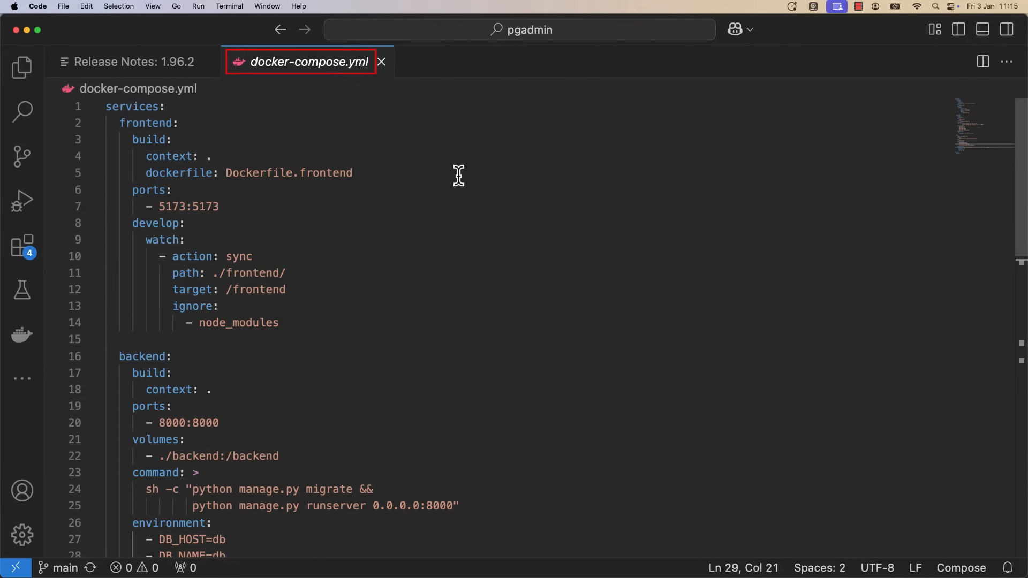
{"action": "scroll", "coordinate": [466, 225], "scroll_direction": "down", "scroll_amount": 10}
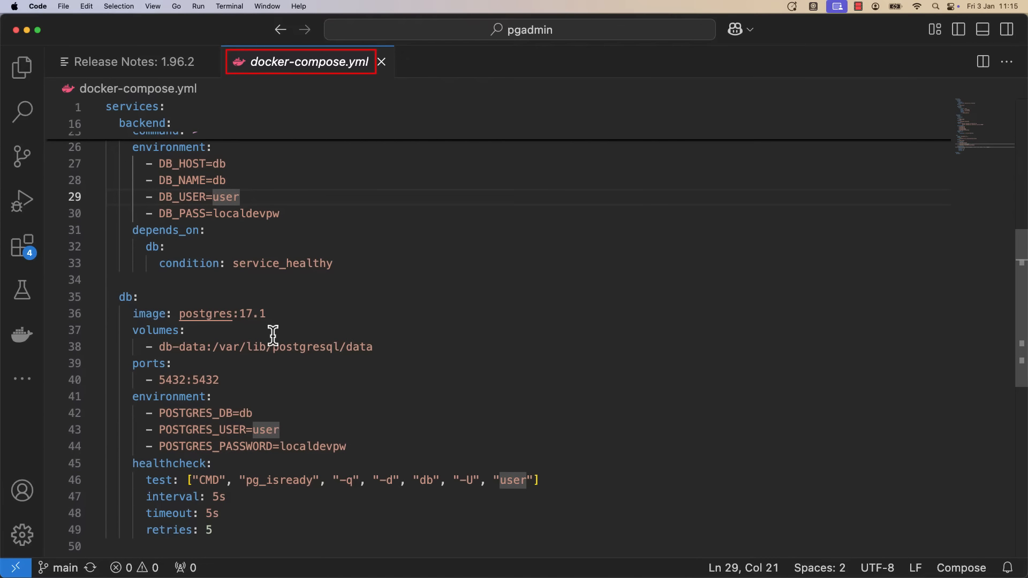
{"action": "mouse_move", "coordinate": [234, 381]}
{"action": "left_mouse_down"}
{"action": "mouse_move", "coordinate": [58, 377]}
{"action": "mouse_move", "coordinate": [50, 366]}
{"action": "left_mouse_up"}
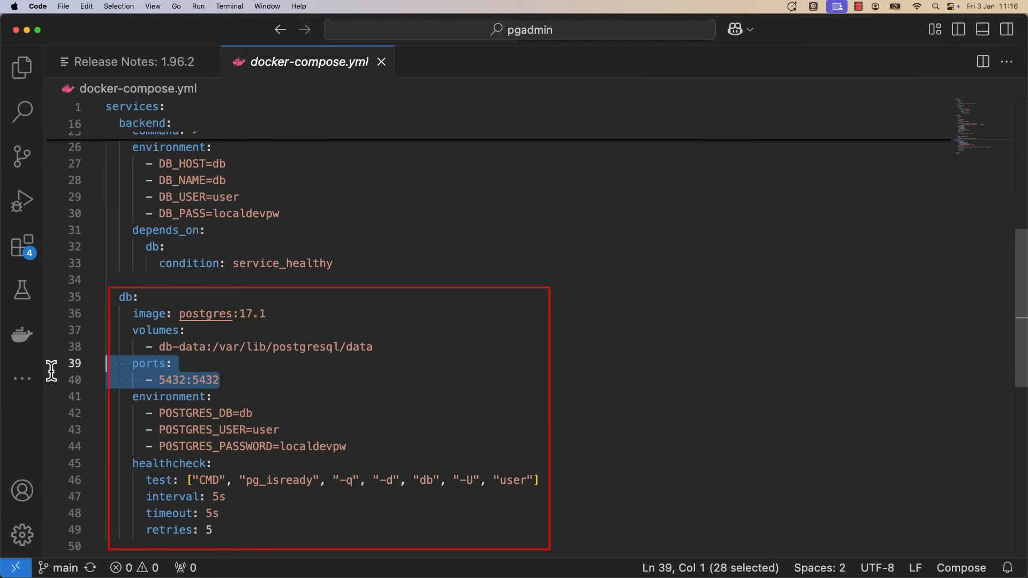
{"action": "left_click", "coordinate": [272, 367]}
{"action": "left_click", "coordinate": [309, 385]}
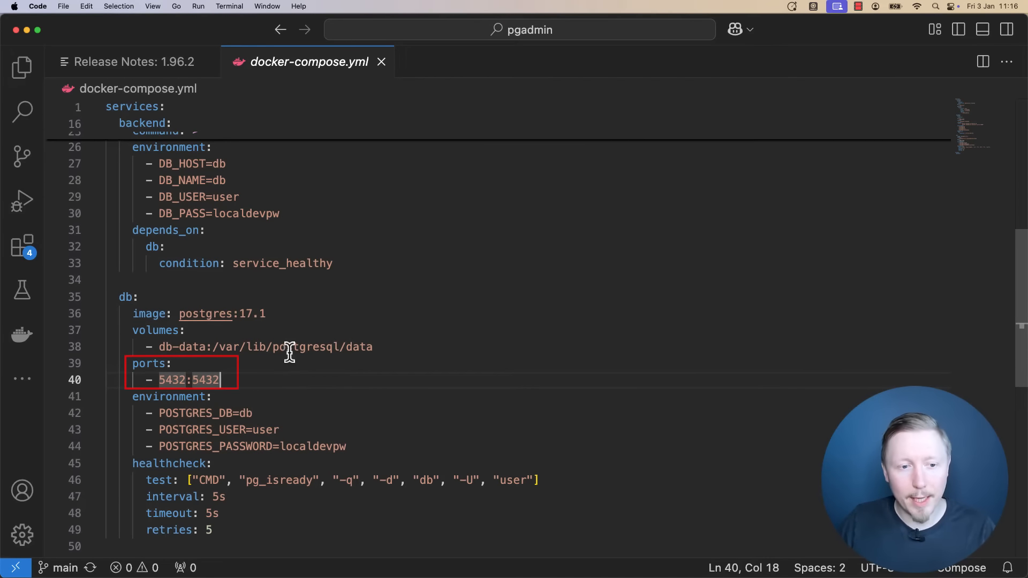
{"action": "left_click_drag", "start_coordinate": [250, 383], "coordinate": [46, 360]}
{"action": "left_click", "coordinate": [263, 386]}
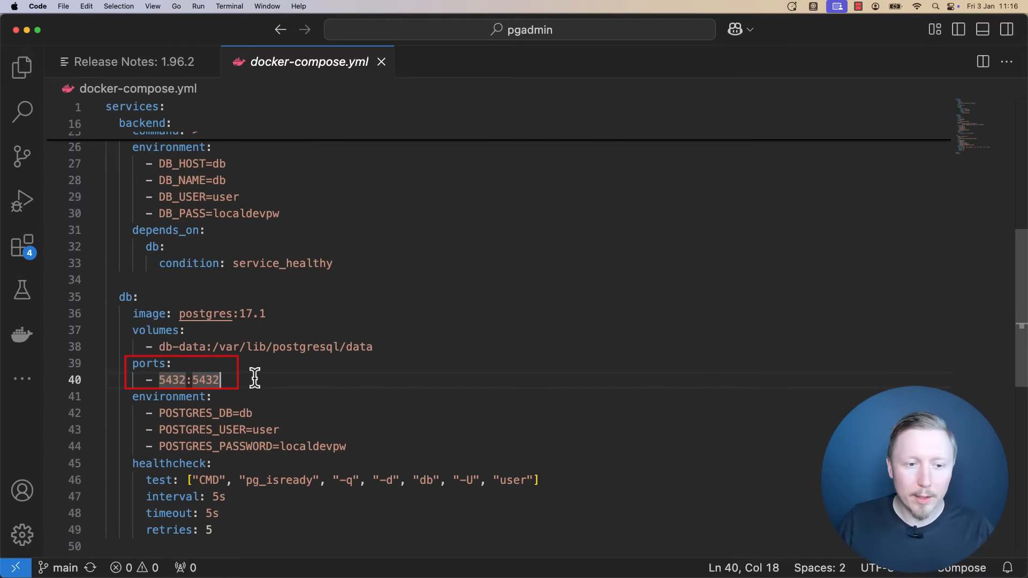
{"action": "left_click", "coordinate": [191, 365]}
{"action": "left_click", "coordinate": [268, 381]}
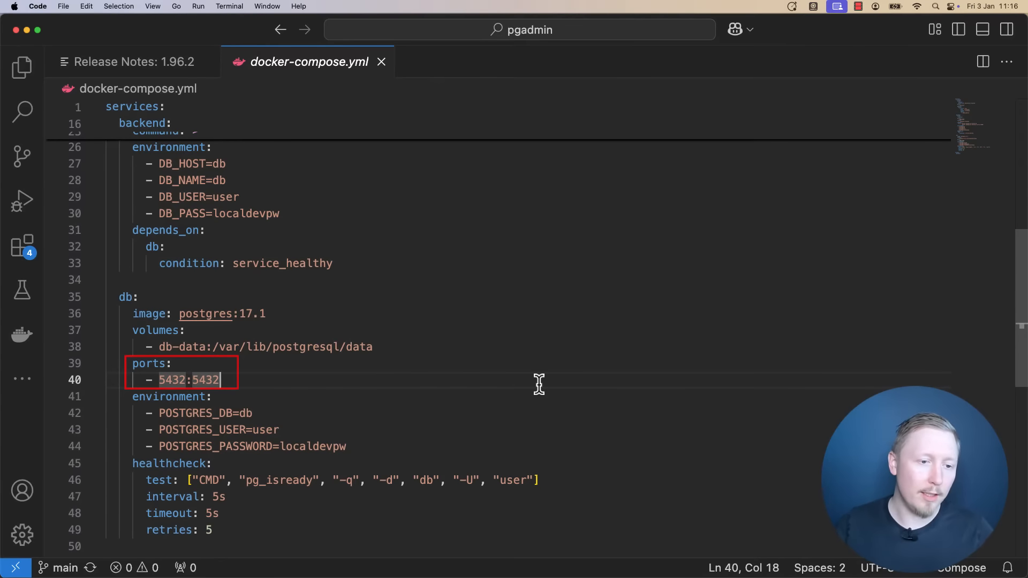
{"action": "left_click", "coordinate": [245, 370]}
{"action": "left_click_drag", "start_coordinate": [246, 379], "coordinate": [96, 364]}
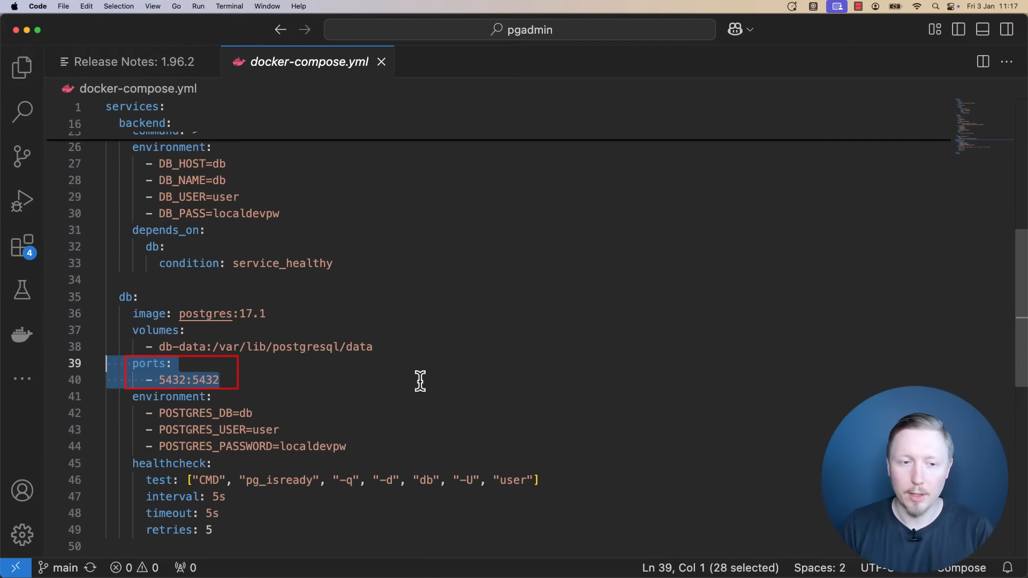
{"action": "left_click", "coordinate": [439, 400]}
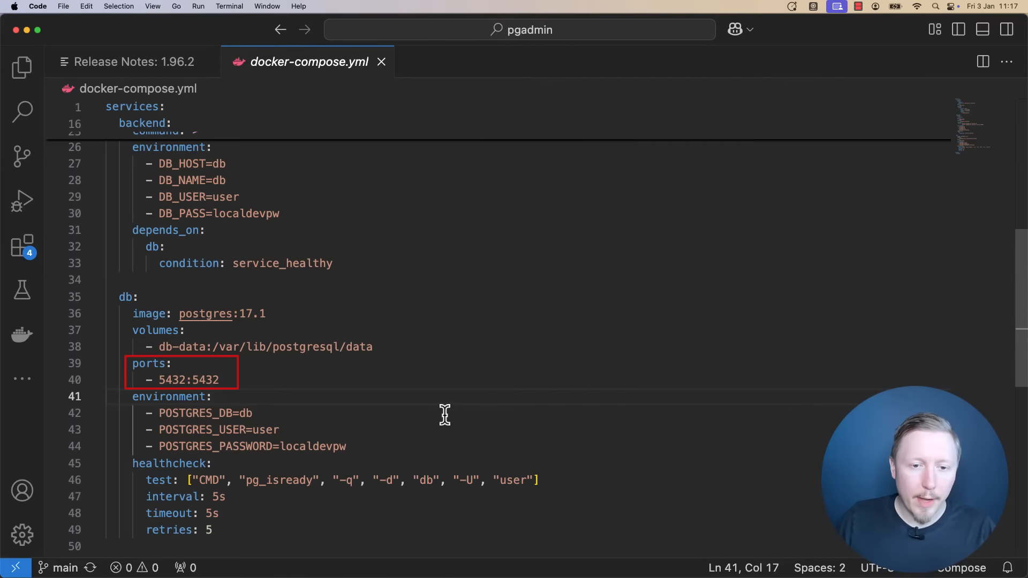
Launch pgAdmin 4 via Spotlight, maximize its window and select the Servers group.
{"action": "key", "text": "super+space"}
{"action": "type", "text": "pg"}
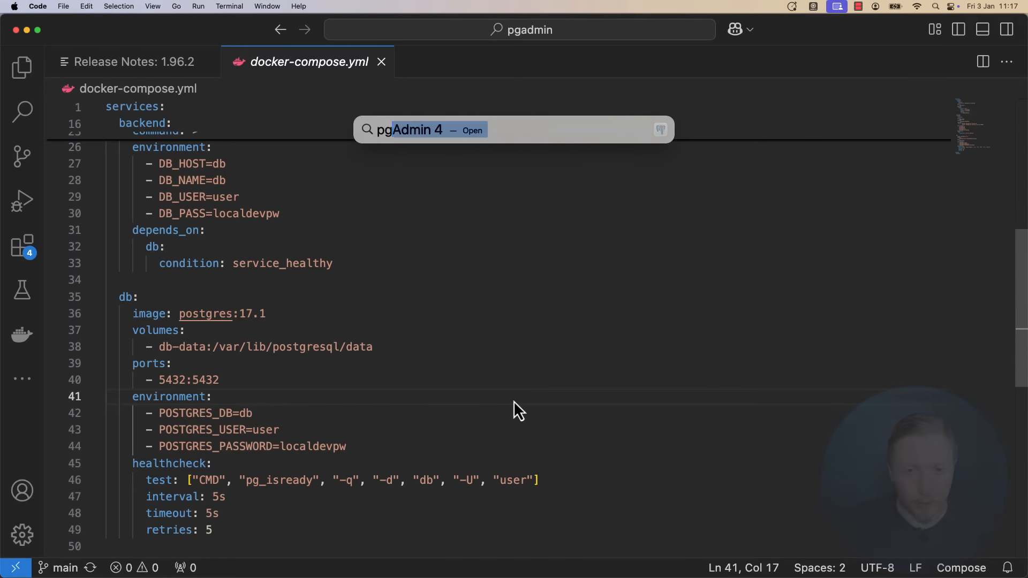
{"action": "type", "text": "admin"}
{"action": "key", "text": "Return"}
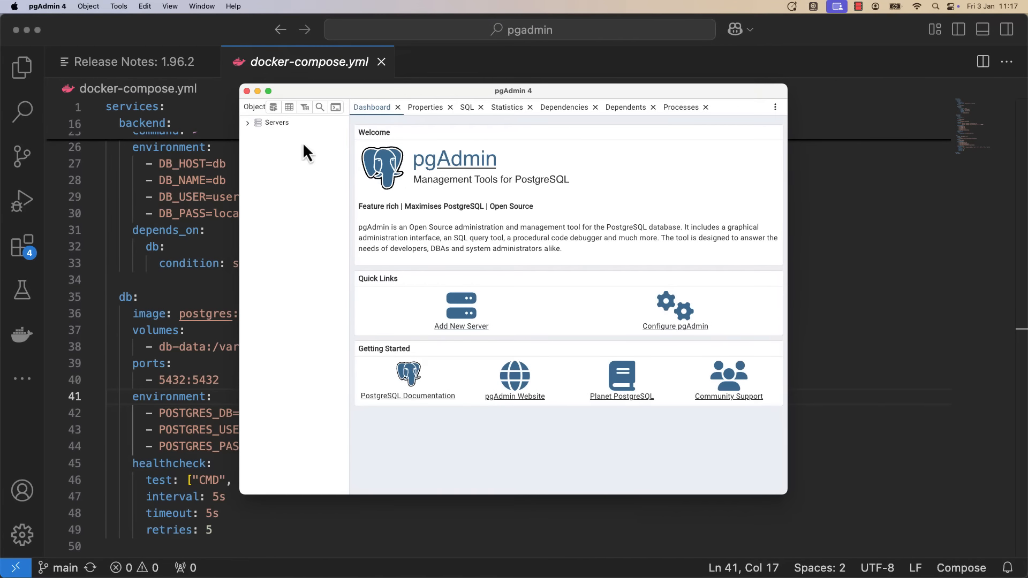
{"action": "double_click", "coordinate": [426, 93]}
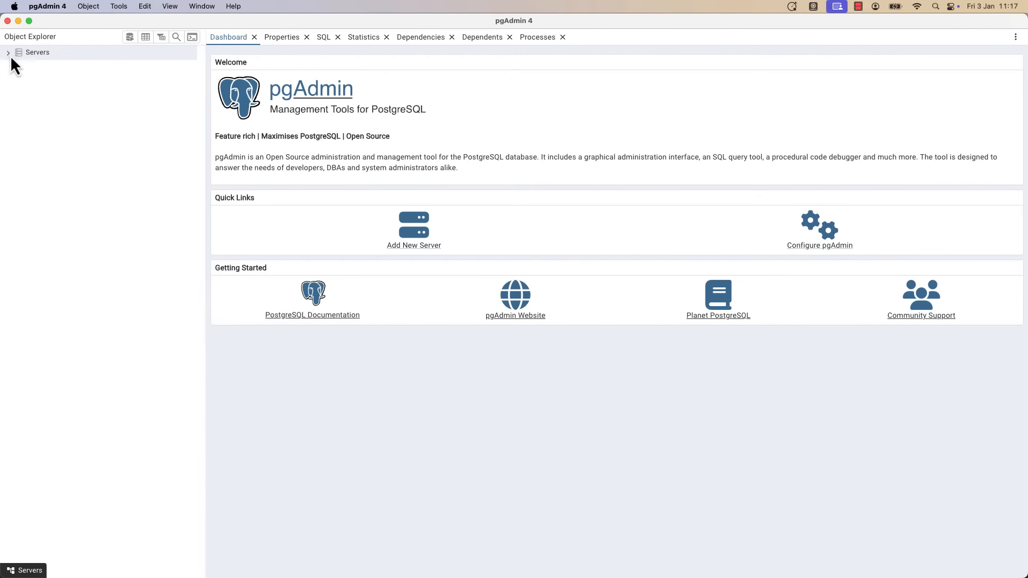
{"action": "left_click", "coordinate": [43, 63]}
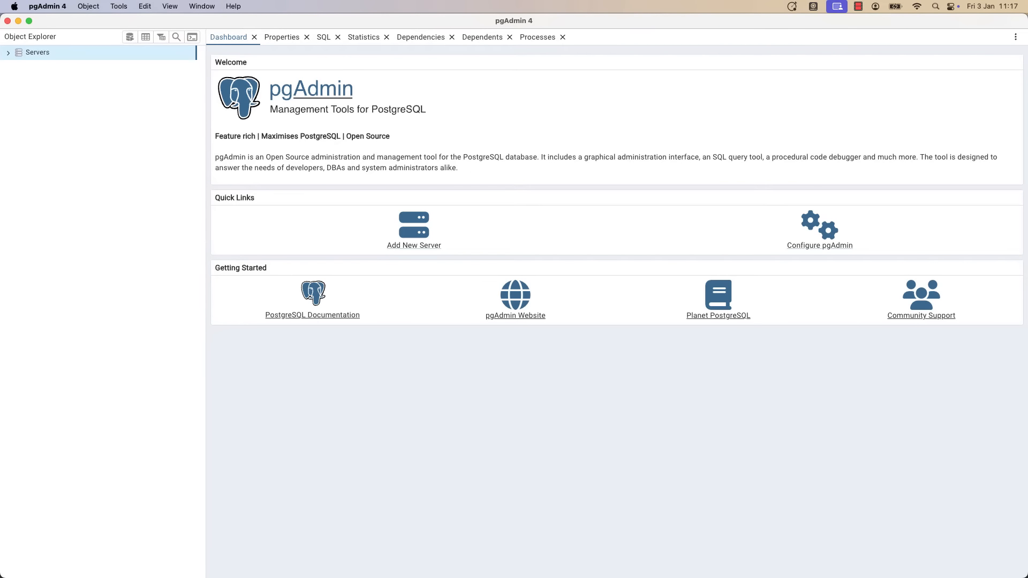
Start registering a new server named local-dev-data from the Servers context menu.
{"action": "right_click", "coordinate": [40, 56]}
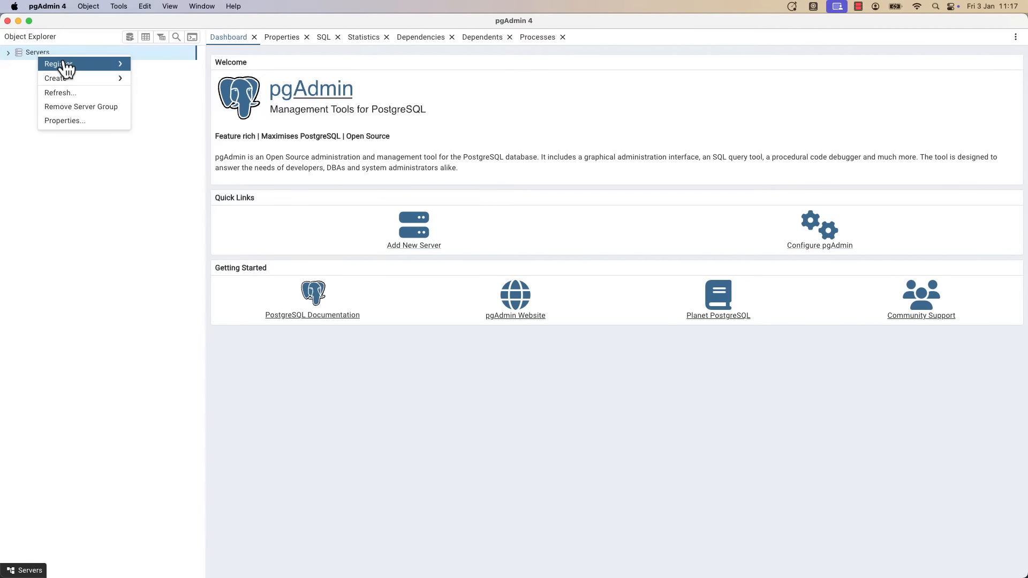
{"action": "mouse_move", "coordinate": [62, 65]}
{"action": "left_click", "coordinate": [152, 68]}
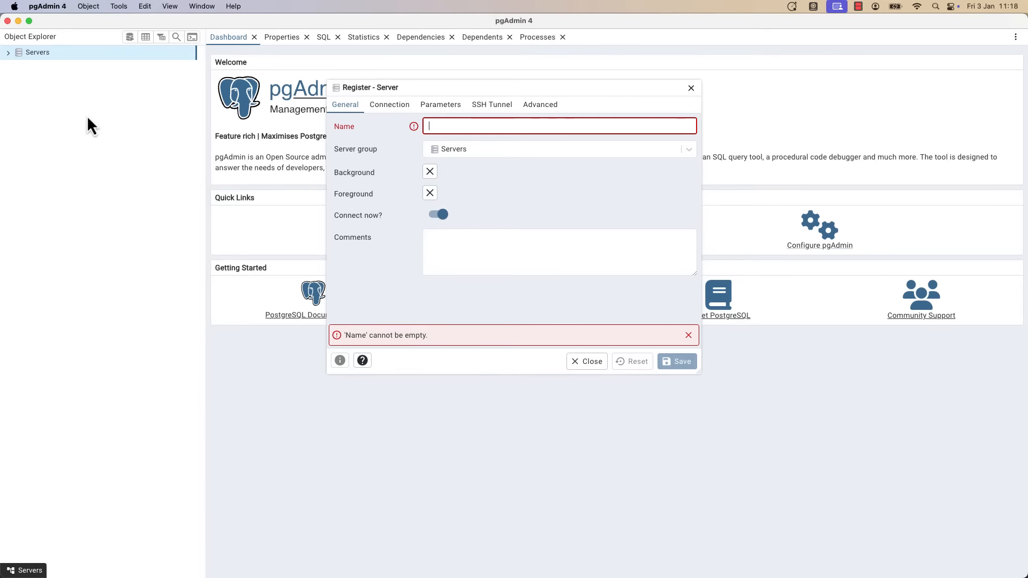
{"action": "type", "text": "local-dev-"}
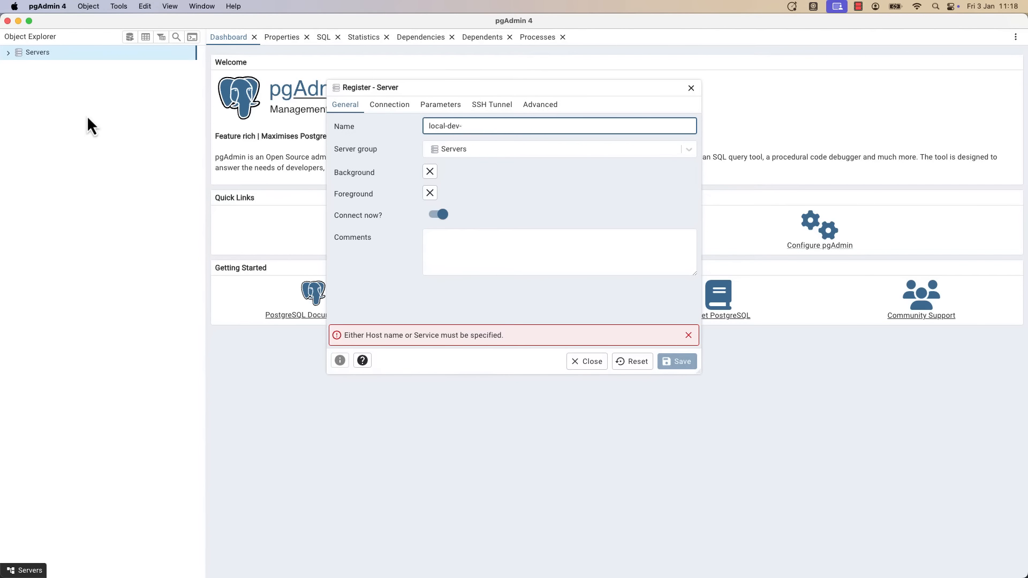
{"action": "type", "text": "database"}
On the Connection tab, set host 127.0.0.1, keeping port 5432 and maintenance database postgres.
{"action": "left_click", "coordinate": [382, 106]}
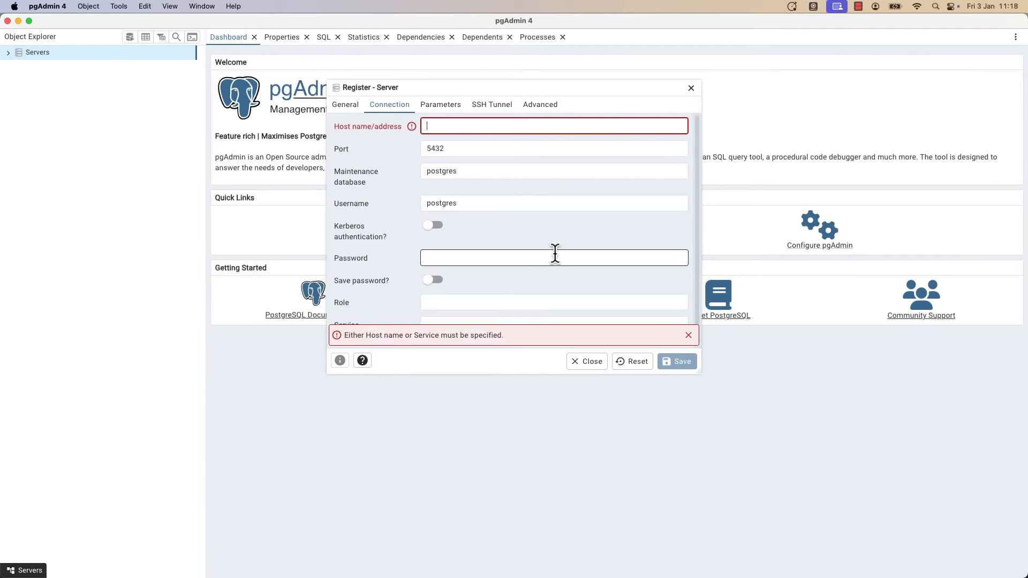
{"action": "type", "text": "127.0.0.1"}
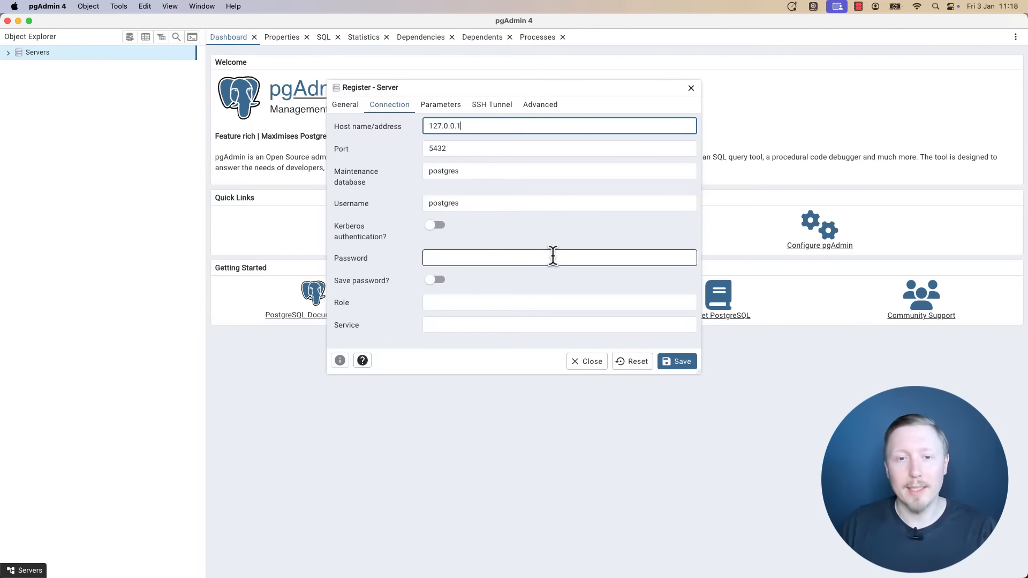
{"action": "key", "text": "Tab"}
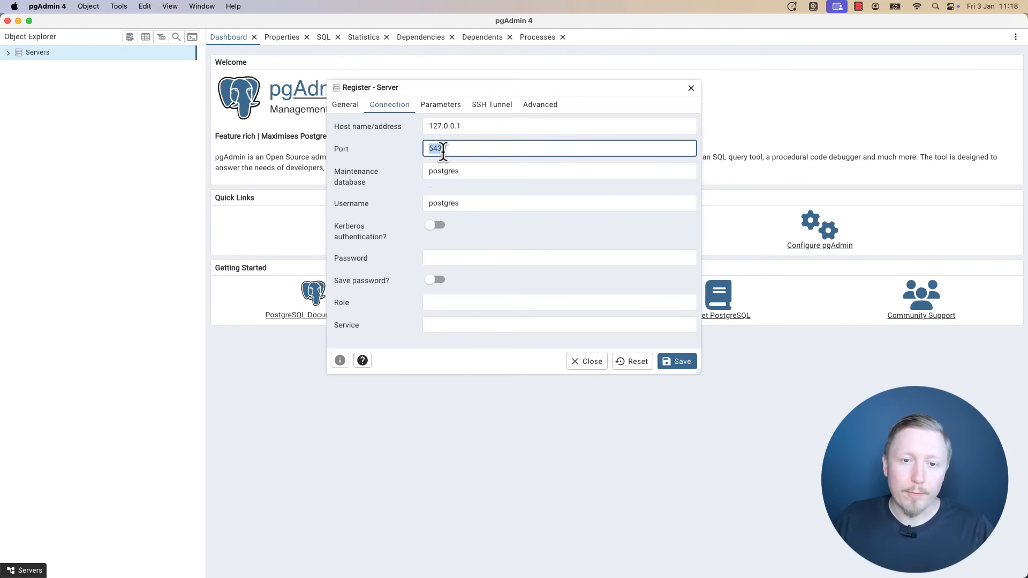
{"action": "left_click", "coordinate": [500, 150]}
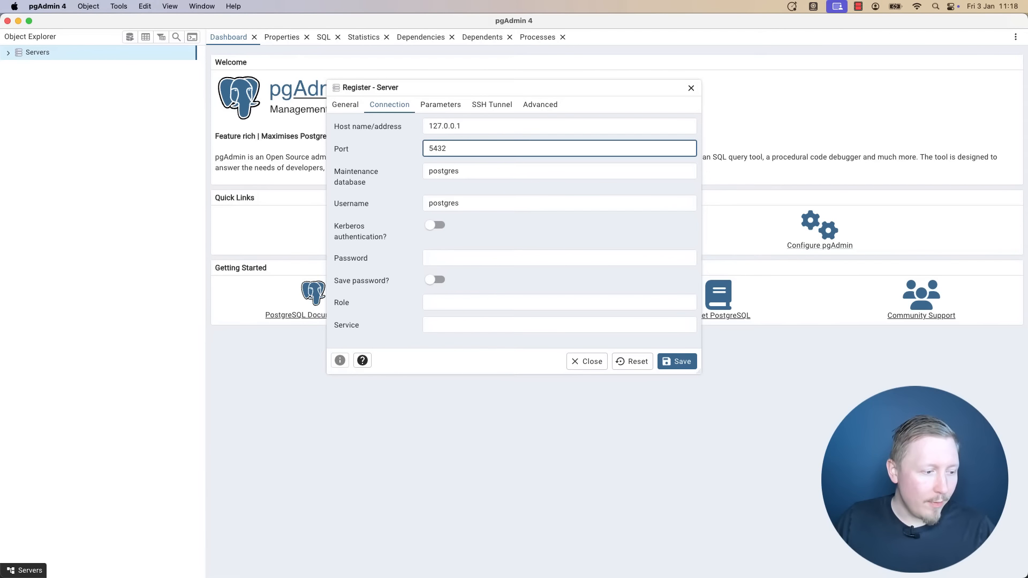
{"action": "double_click", "coordinate": [480, 169]}
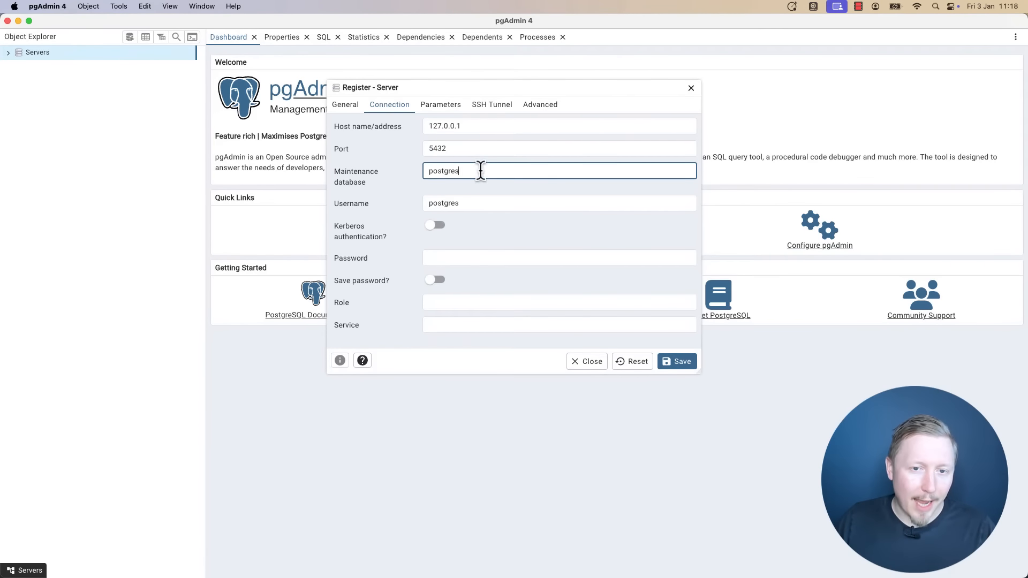
{"action": "double_click", "coordinate": [496, 203]}
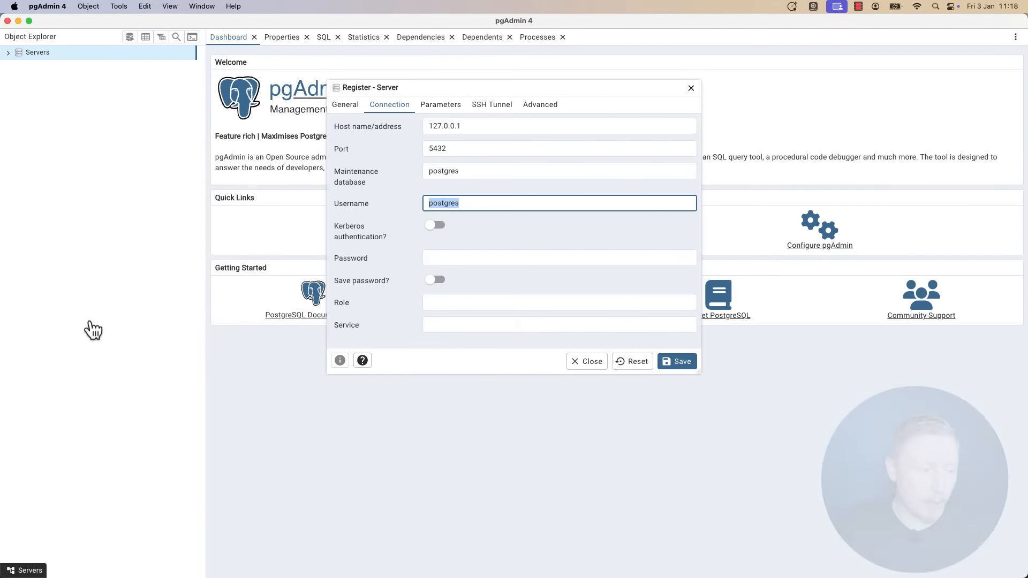
{"action": "key", "text": "super+Tab"}
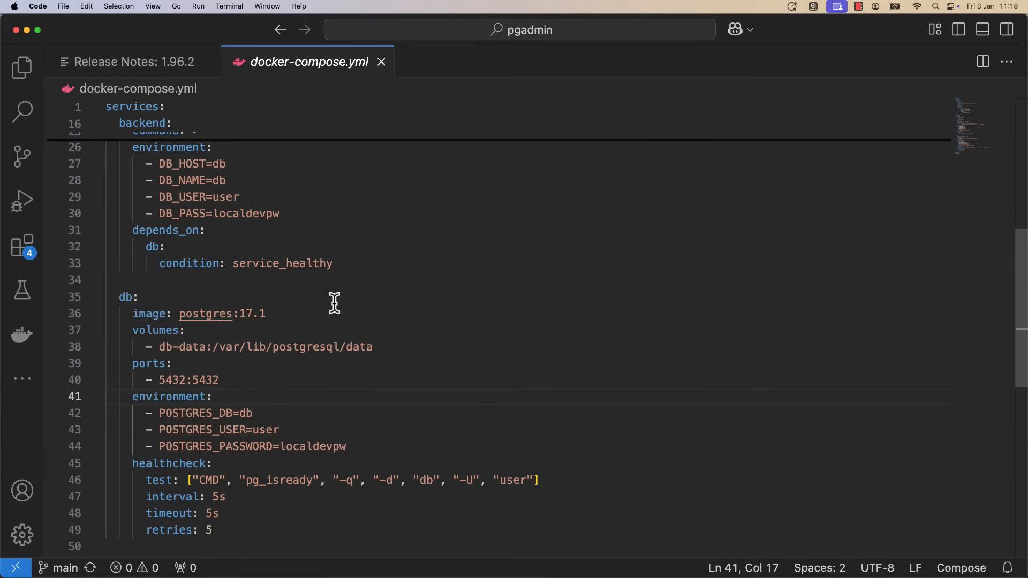
{"action": "scroll", "coordinate": [360, 296], "scroll_direction": "down", "scroll_amount": 3}
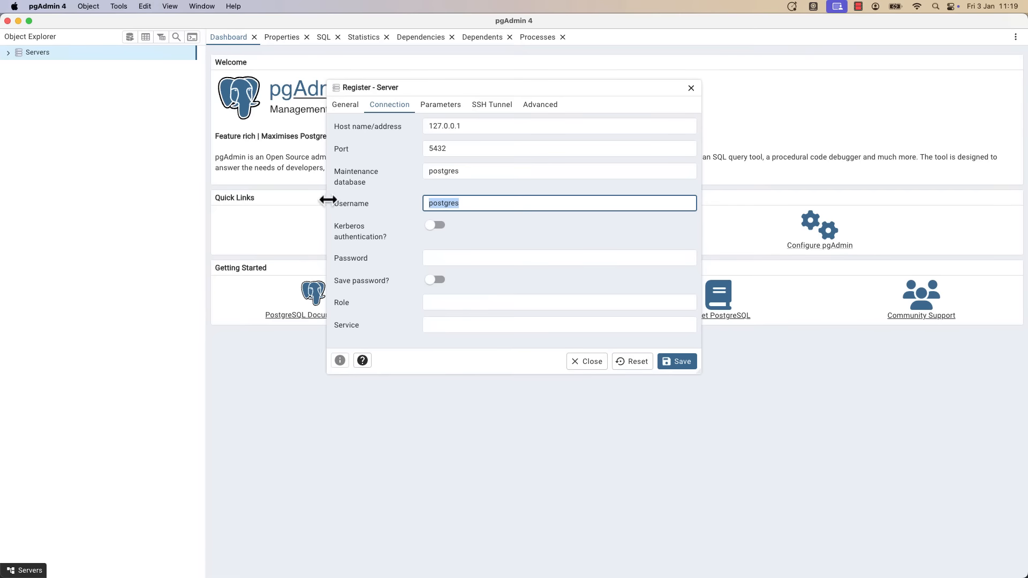
Set username to user, enter the docker-compose.yml database password with Save password on, then save.
{"action": "left_click_drag", "start_coordinate": [516, 203], "coordinate": [426, 203]}
{"action": "type", "text": "user"}
{"action": "left_click", "coordinate": [551, 259]}
{"action": "type", "text": "•••••"}
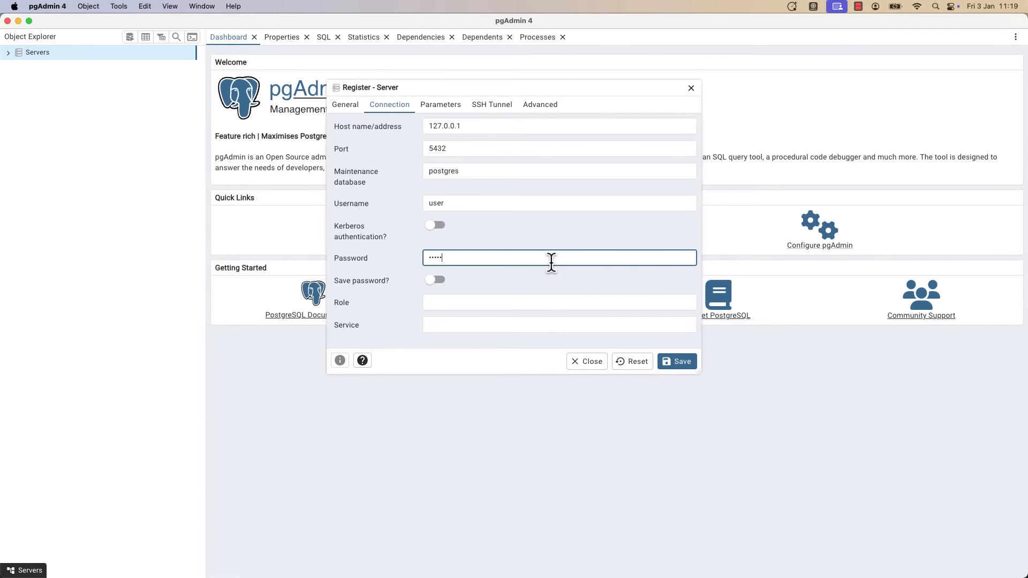
{"action": "type", "text": "•••••"}
{"action": "key", "text": "super+Tab"}
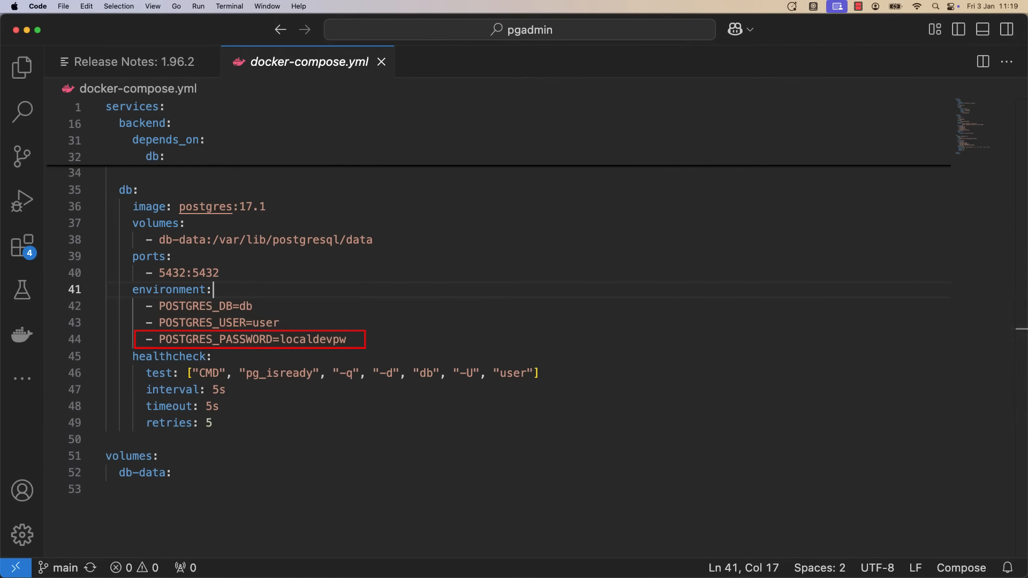
{"action": "key", "text": "super+Tab"}
{"action": "left_click", "coordinate": [437, 280]}
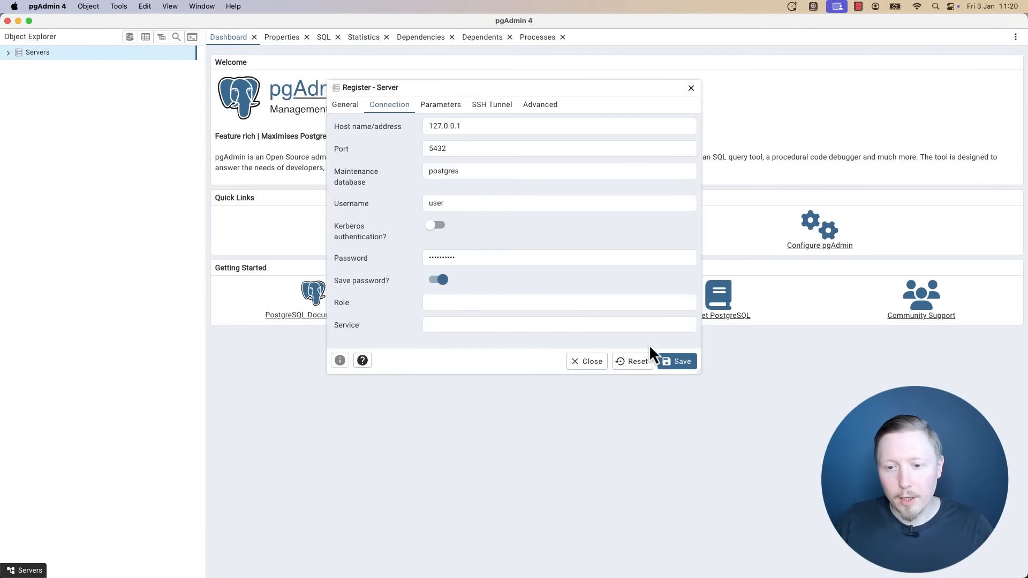
{"action": "left_click", "coordinate": [676, 363]}
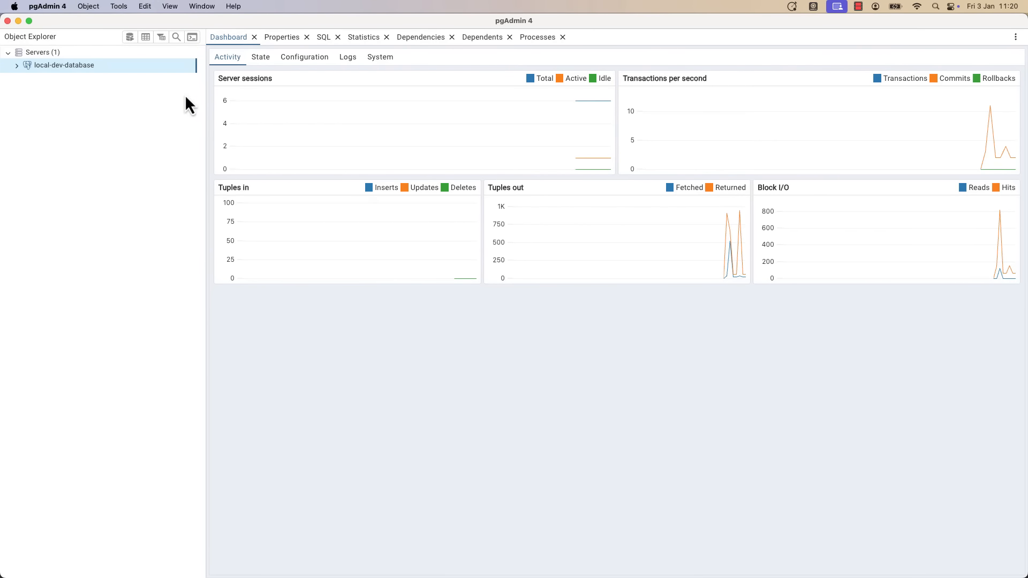
Expand local-dev-database down to the db database's public schema and its Tables node.
{"action": "left_click", "coordinate": [17, 65]}
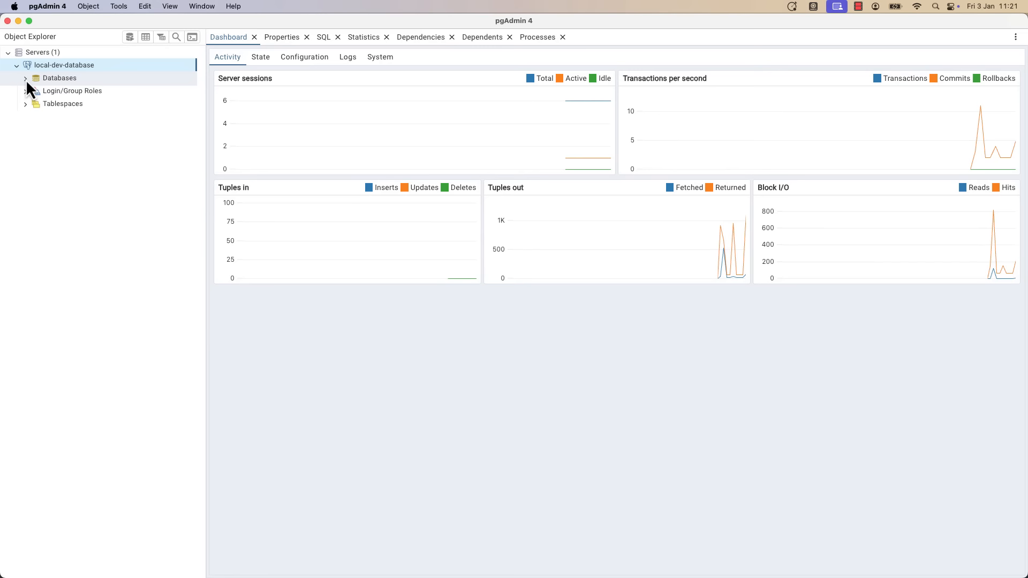
{"action": "left_click", "coordinate": [26, 79]}
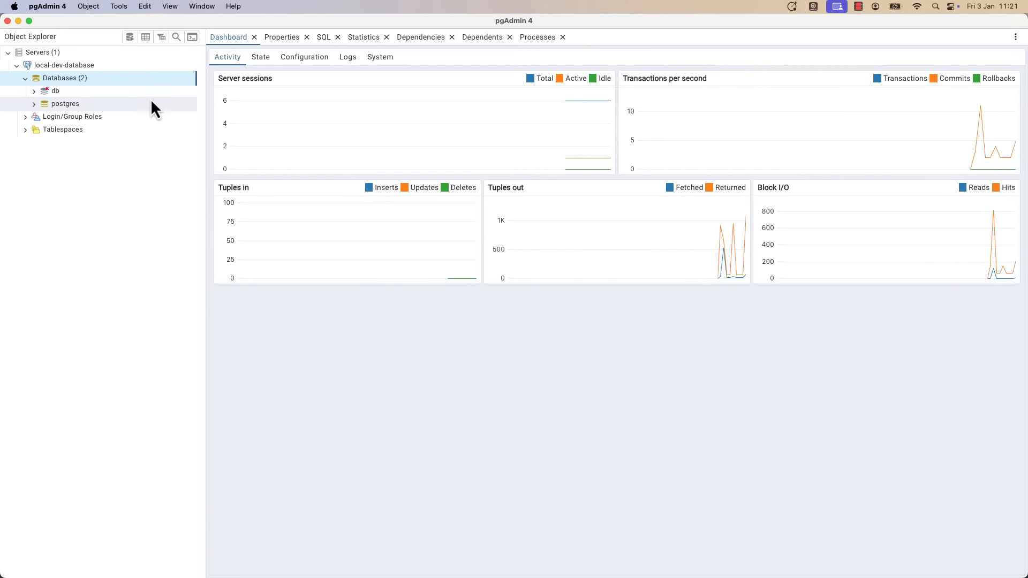
{"action": "left_click", "coordinate": [34, 91]}
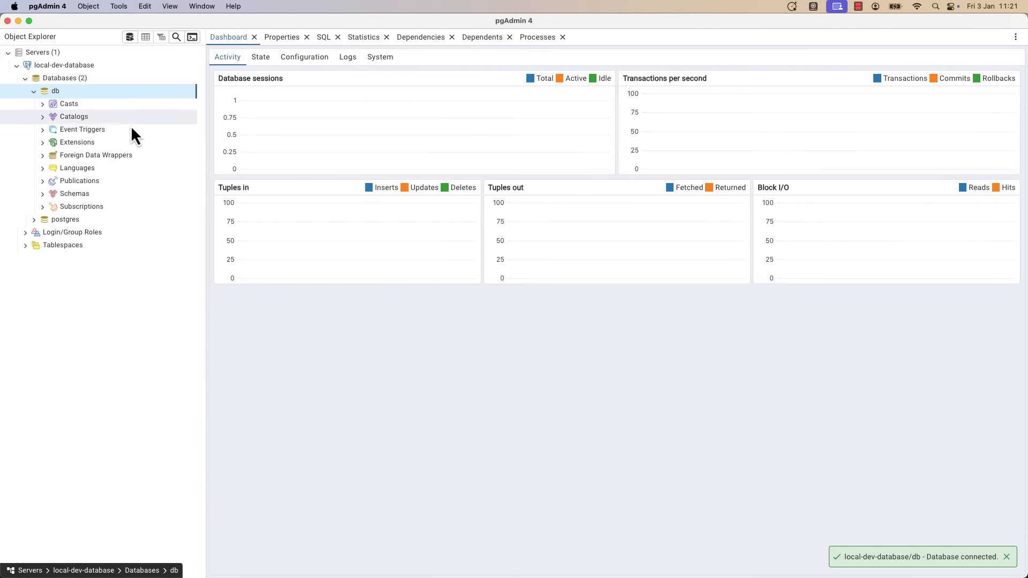
{"action": "left_click", "coordinate": [43, 194]}
{"action": "left_click", "coordinate": [50, 206]}
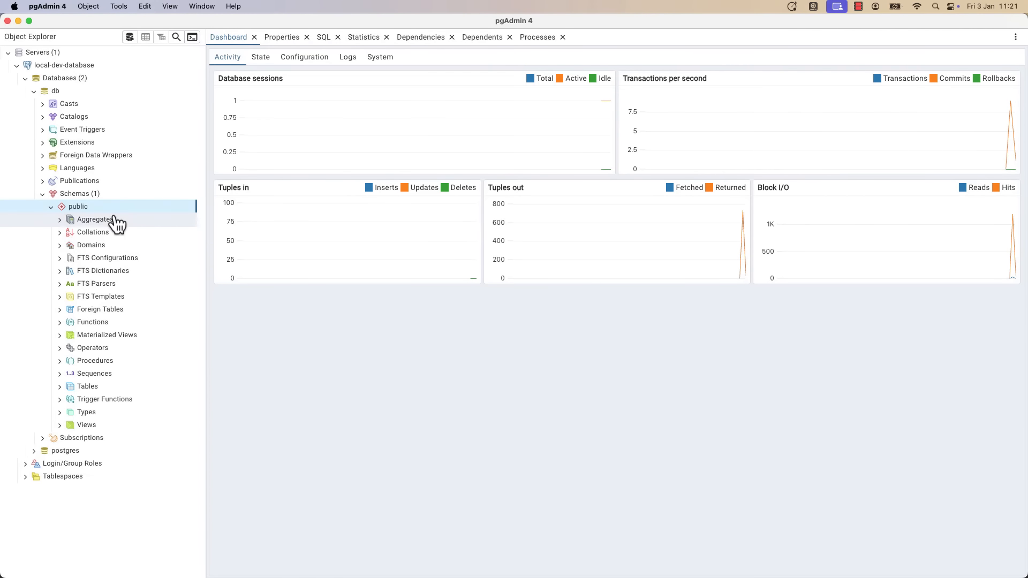
{"action": "left_click", "coordinate": [61, 387]}
Scroll the Object Explorer to reveal all 11 public tables, auth_group through django_session.
{"action": "scroll", "coordinate": [82, 378], "scroll_direction": "down", "scroll_amount": 2}
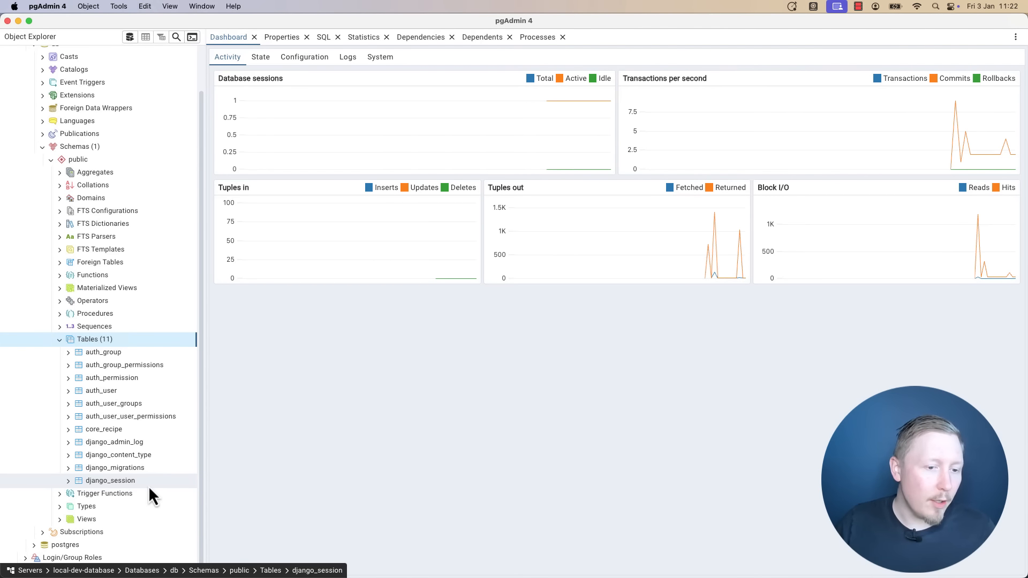
Display all rows of the auth_user table, showing the single superuser account.
{"action": "right_click", "coordinate": [123, 393]}
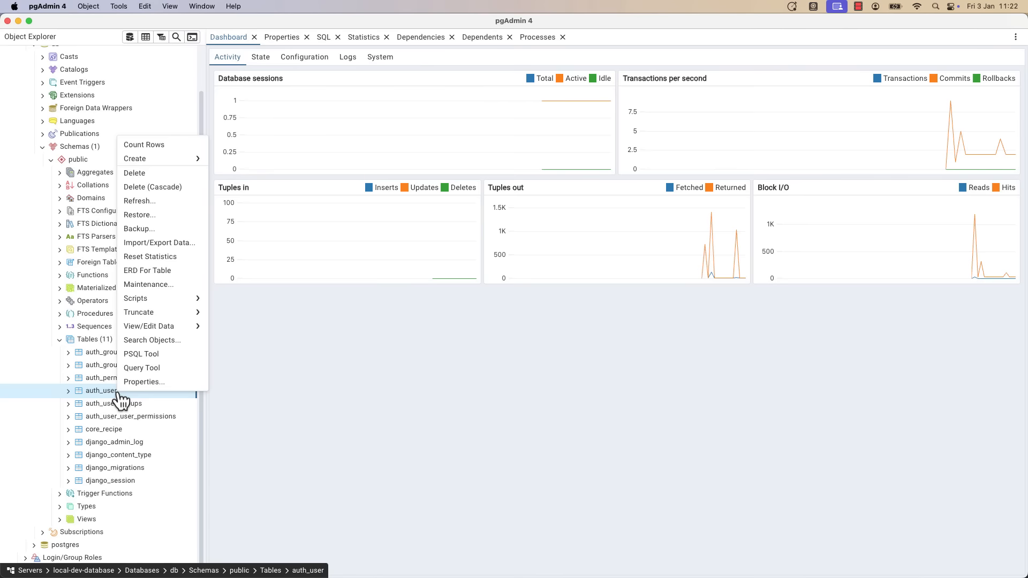
{"action": "mouse_move", "coordinate": [199, 327]}
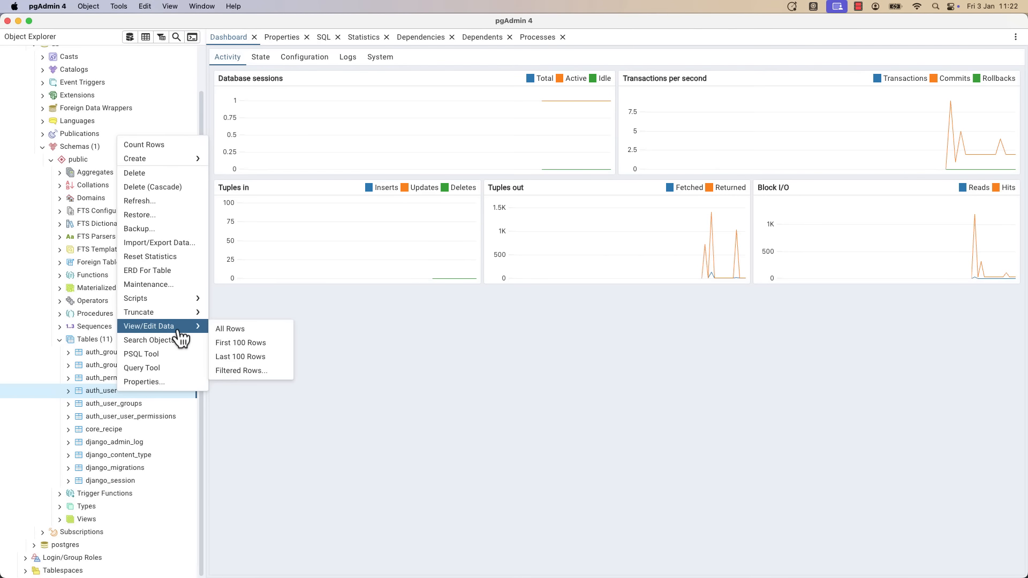
{"action": "left_click", "coordinate": [240, 334]}
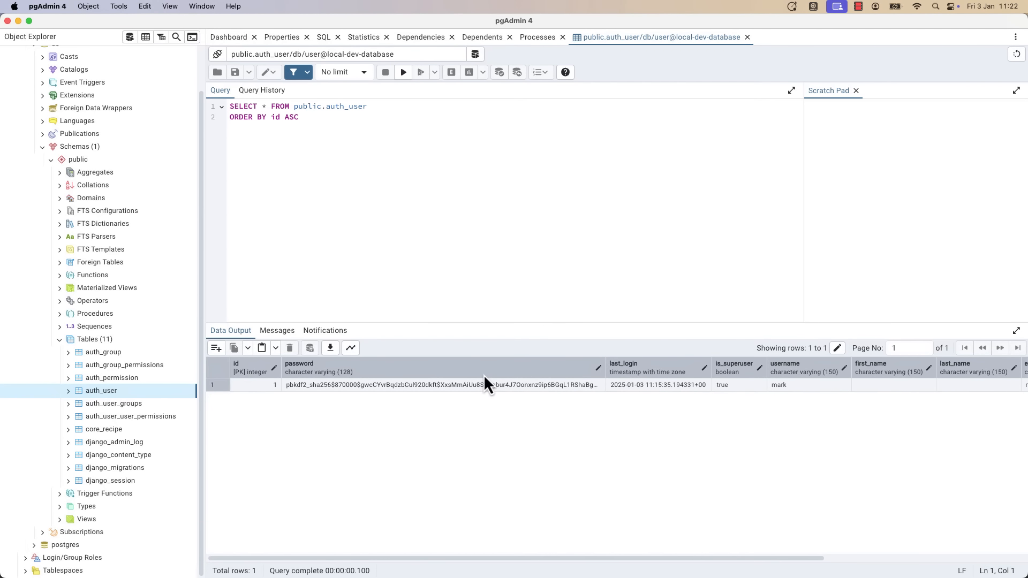
Inspect the superuser row's cells, including password and is_superuser, then return to Brave.
{"action": "left_click", "coordinate": [255, 383]}
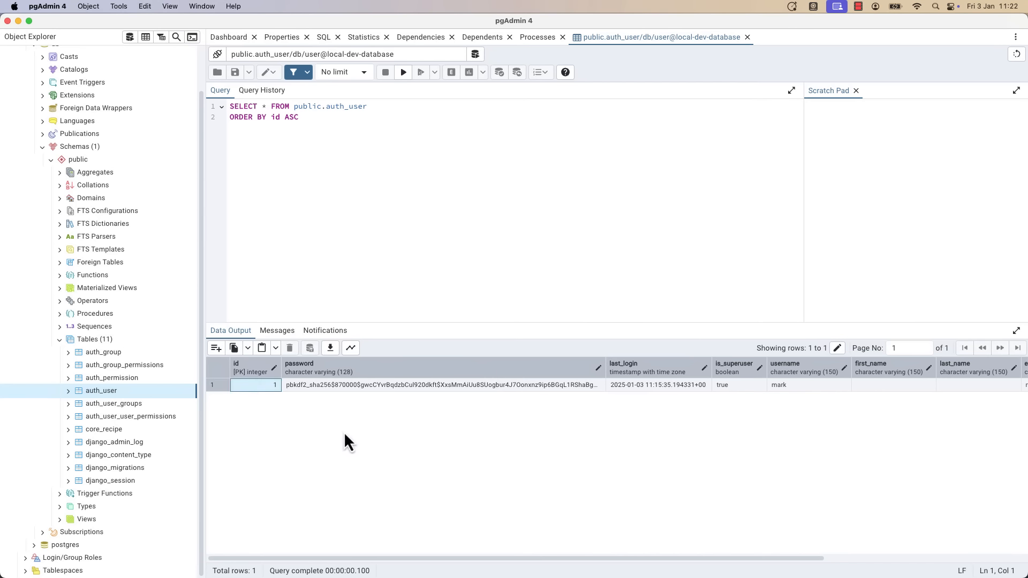
{"action": "key", "text": "Right"}
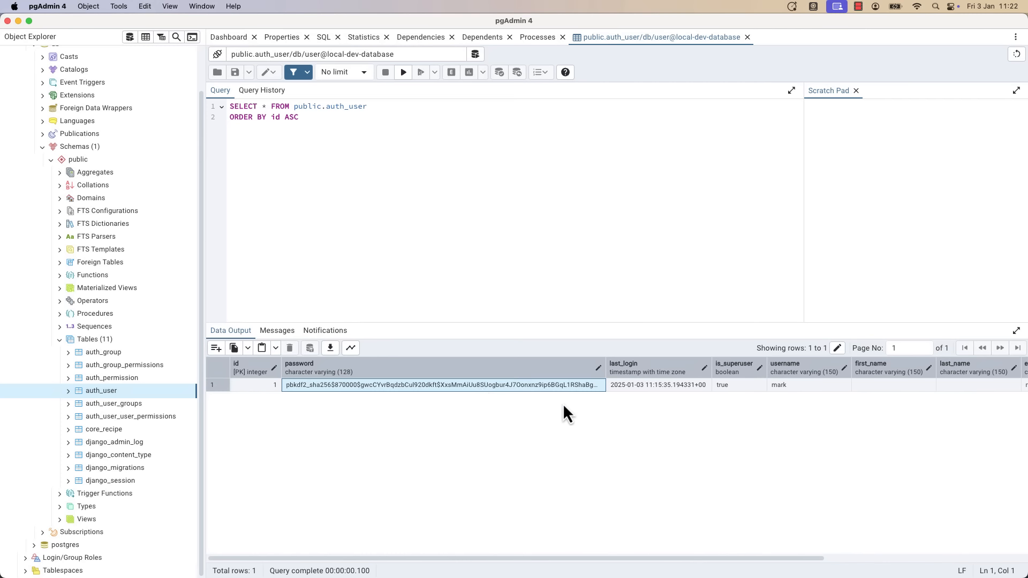
{"action": "left_click", "coordinate": [677, 387]}
{"action": "key", "text": "Right"}
{"action": "key", "text": "Right"}
{"action": "key", "text": "Right"}
{"action": "key", "text": "Right"}
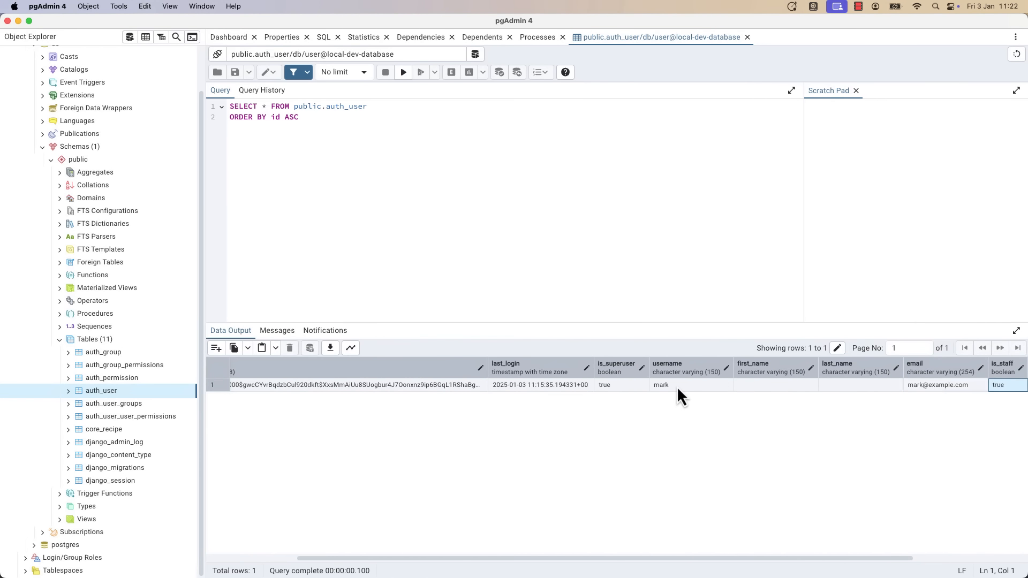
{"action": "key", "text": "Left"}
{"action": "key", "text": "Left"}
{"action": "key", "text": "Left"}
{"action": "key", "text": "Left"}
{"action": "key", "text": "Left"}
{"action": "key", "text": "Left"}
{"action": "key", "text": "Left"}
{"action": "key", "text": "Left"}
{"action": "key", "text": "Left"}
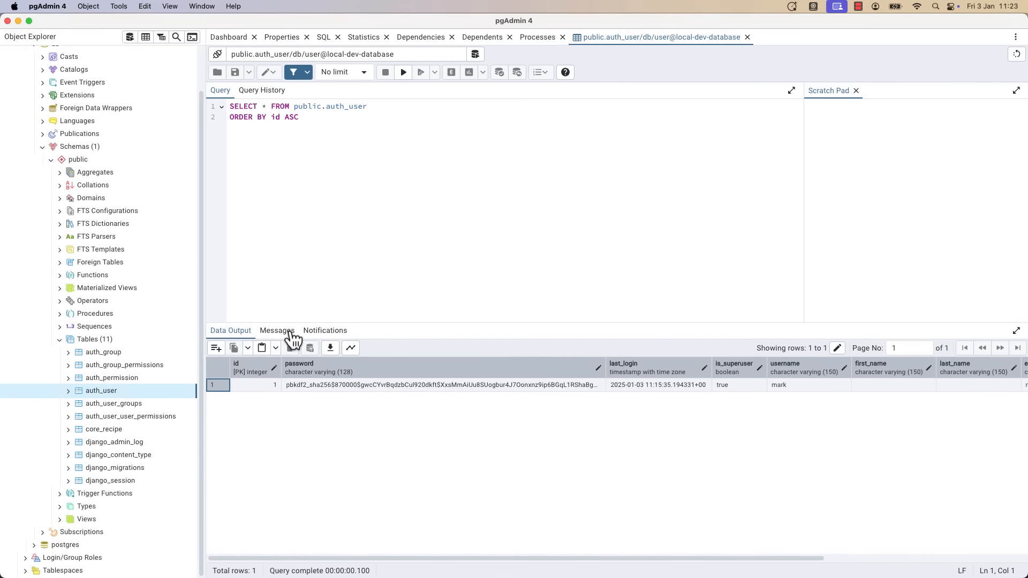
{"action": "key", "text": "super+Tab"}
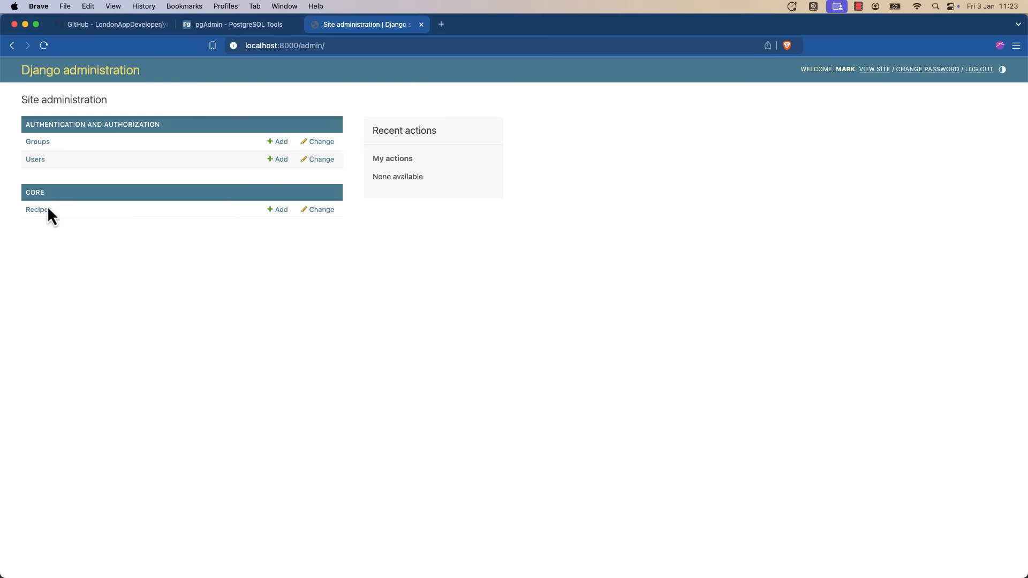
Save a new Django admin recipe named 'Test' with steps 'test 123', then return to pgAdmin.
{"action": "left_click", "coordinate": [282, 211]}
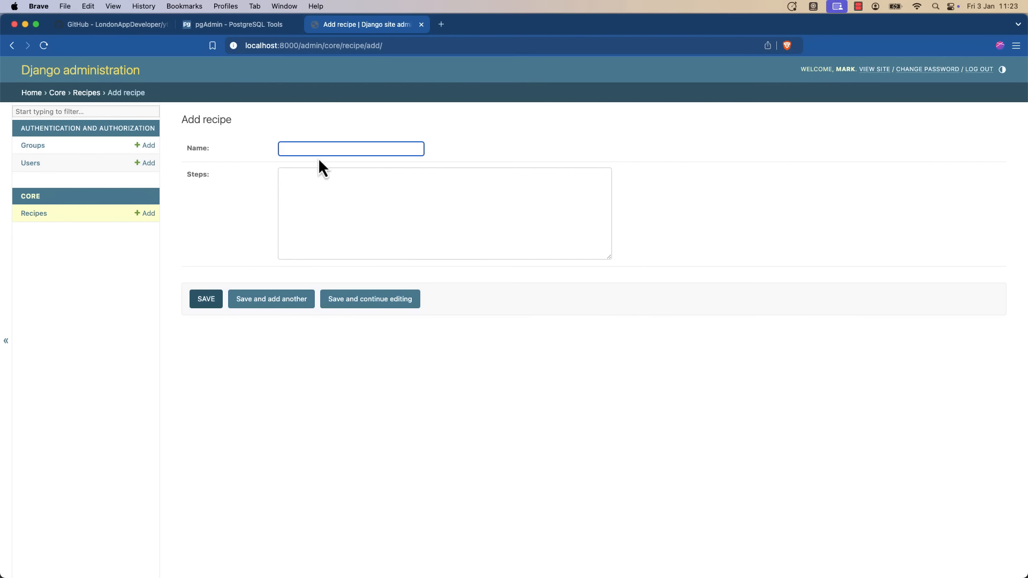
{"action": "type", "text": "Test"}
{"action": "left_click", "coordinate": [338, 194]}
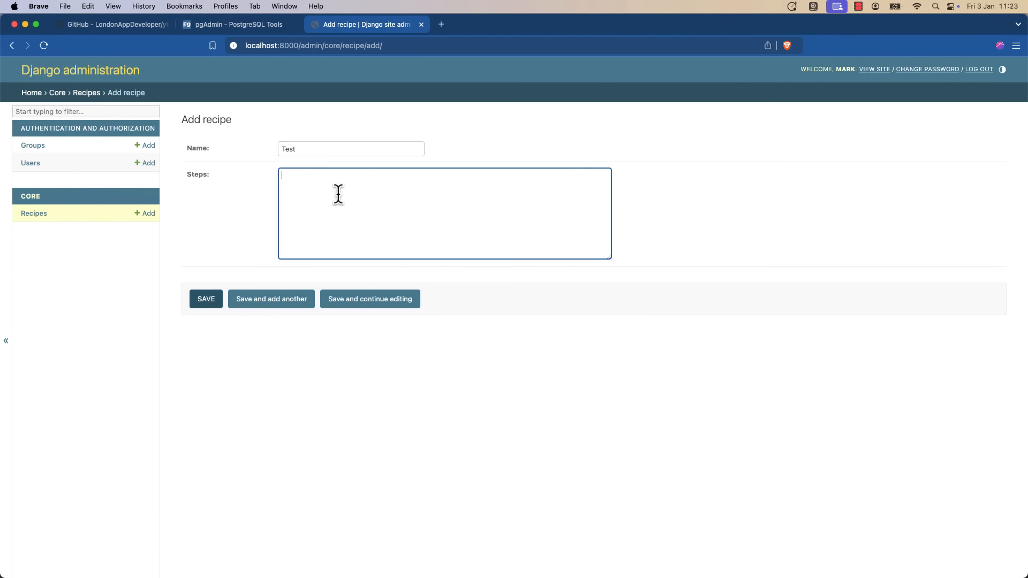
{"action": "type", "text": "test 123"}
{"action": "left_click", "coordinate": [206, 298]}
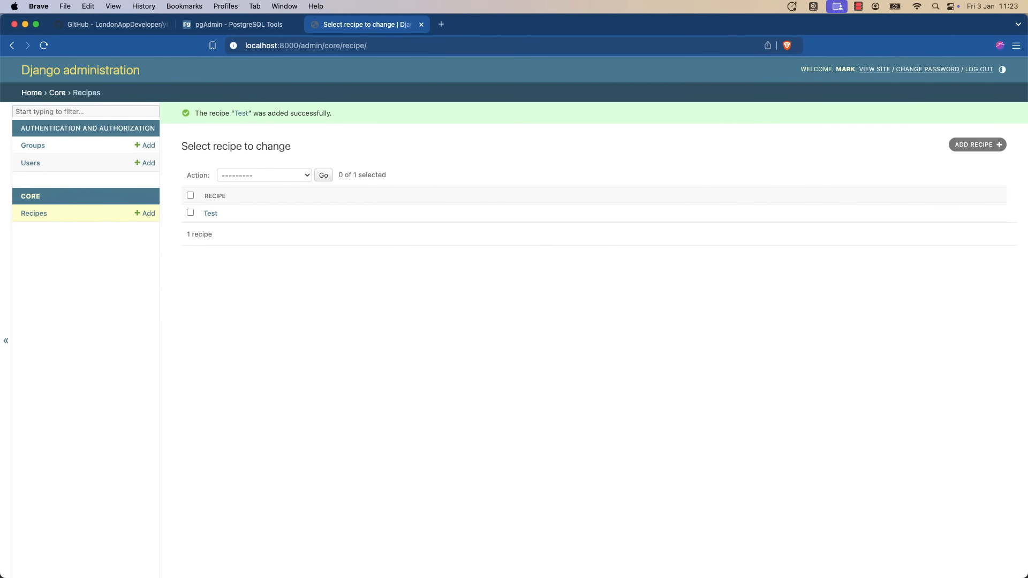
{"action": "key", "text": "super+Tab"}
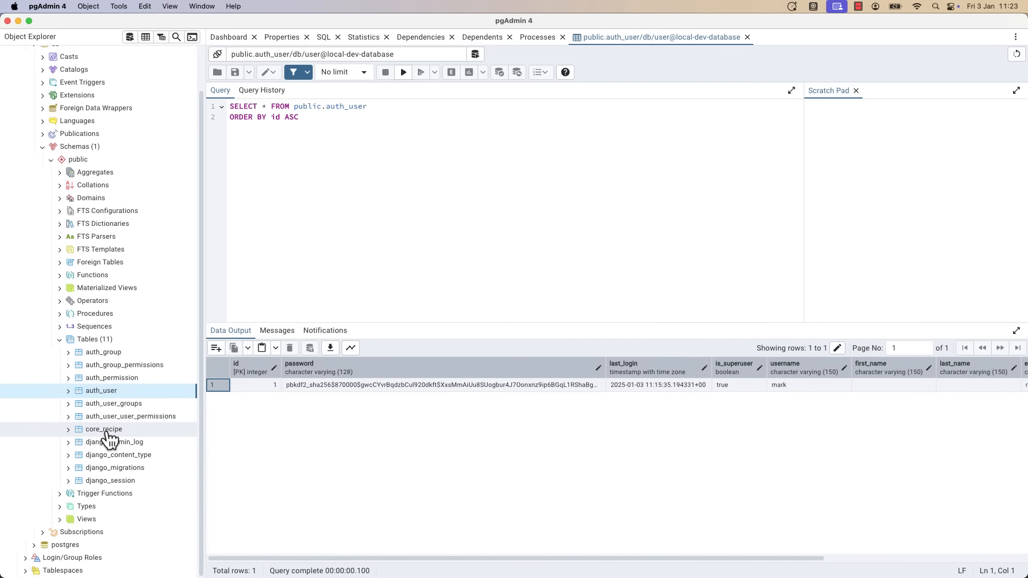
Show all rows of core_recipe, confirming the Test recipe row.
{"action": "right_click", "coordinate": [107, 434]}
{"action": "mouse_move", "coordinate": [181, 356]}
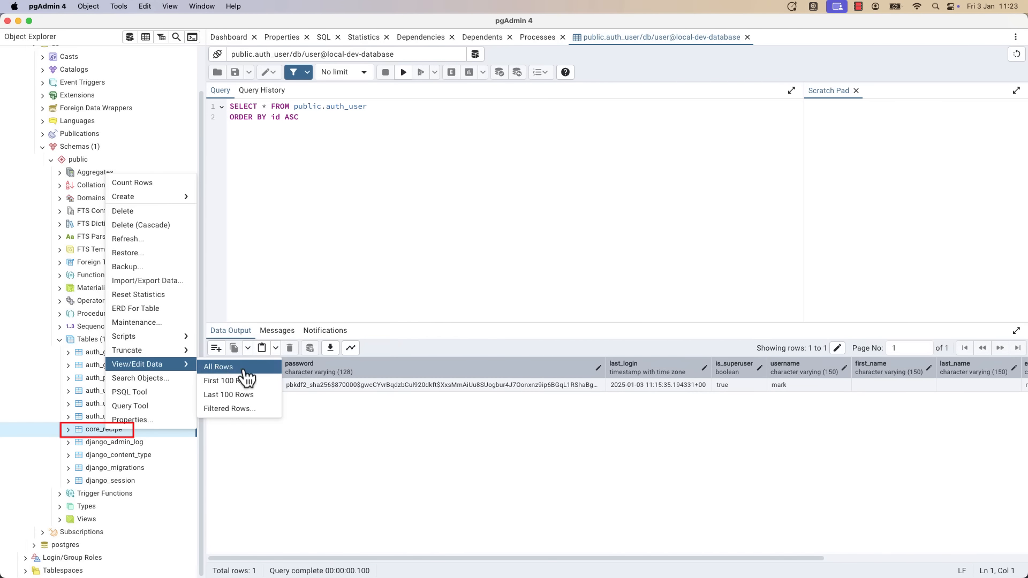
{"action": "left_click", "coordinate": [247, 379]}
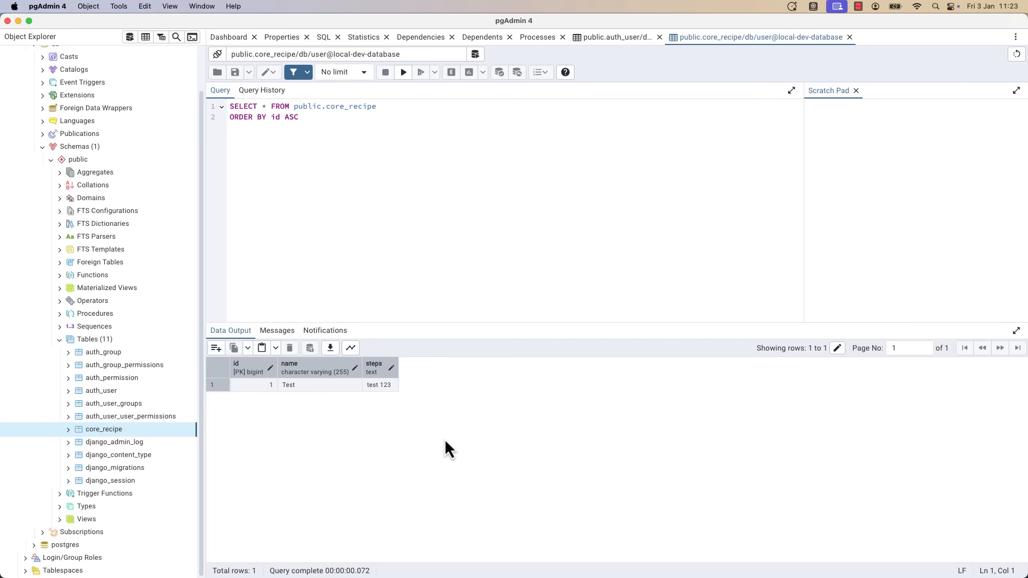
{"action": "right_click", "coordinate": [100, 432]}
Run SELECT * FROM core_recipe; in a new Query Tool on the db database.
{"action": "left_click", "coordinate": [139, 410]}
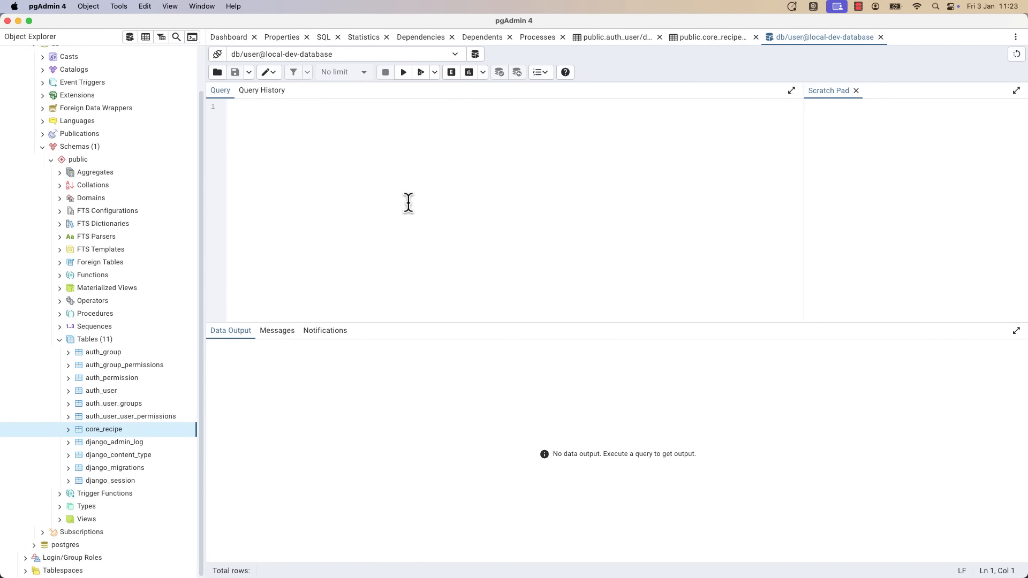
{"action": "type", "text": "SELECT * FROM core_recipe;"}
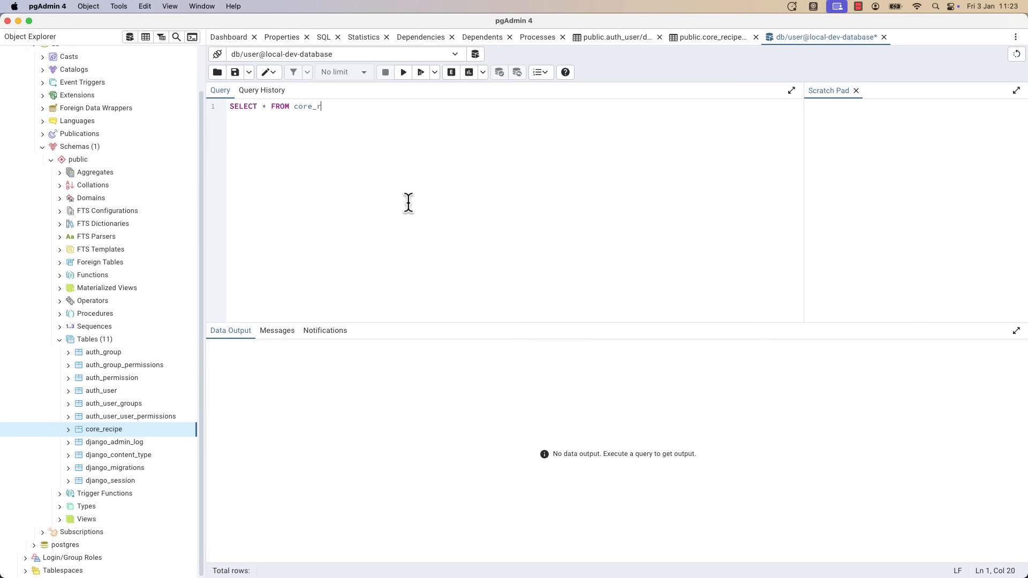
{"action": "left_click", "coordinate": [411, 77]}
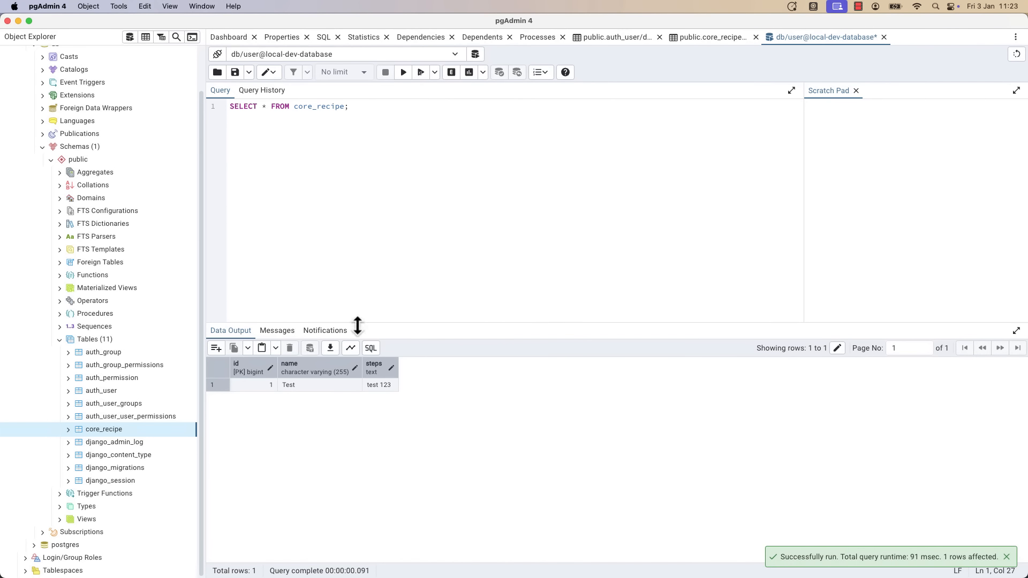
Rewrite the query as SELECT COUNT(id) AS total_recipes FROM core_recipe and run it, returning 1.
{"action": "double_click", "coordinate": [264, 107]}
{"action": "key", "text": "BackSpace"}
{"action": "type", "text": "SUM"}
{"action": "key", "text": "BackSpace"}
{"action": "key", "text": "BackSpace"}
{"action": "key", "text": "BackSpace"}
{"action": "type", "text": "COUNT(id) AS total_recipes"}
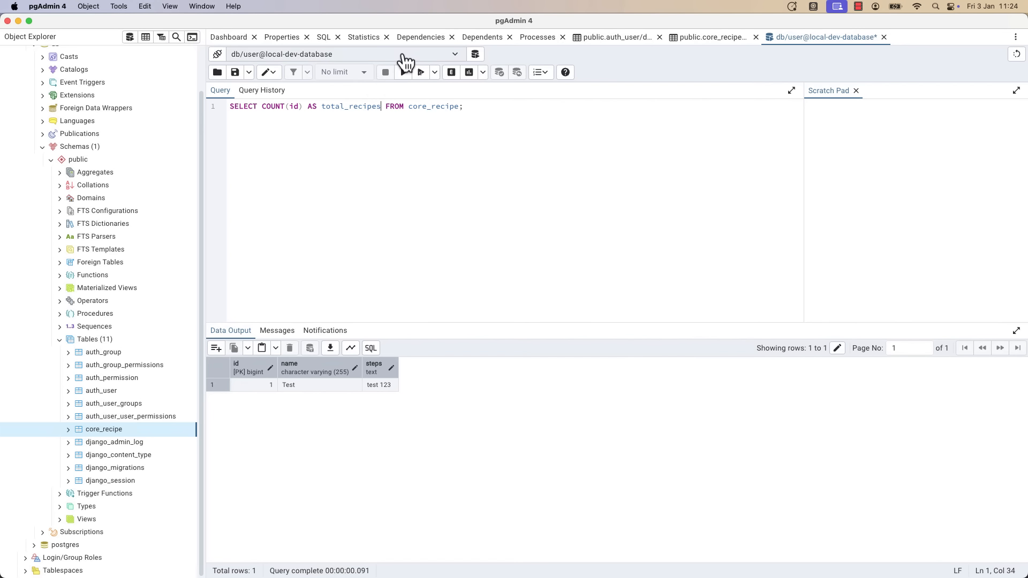
{"action": "left_click", "coordinate": [404, 71]}
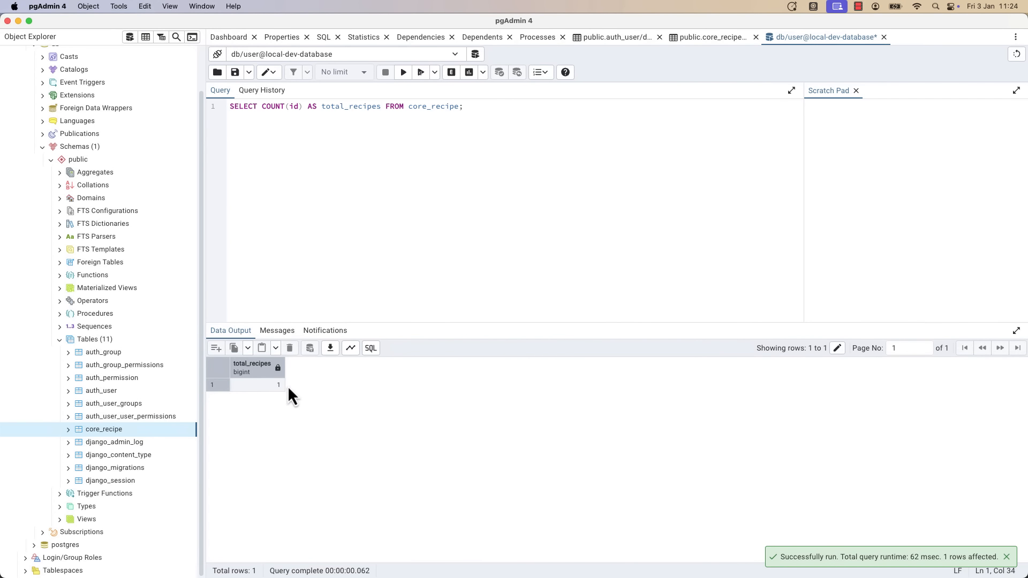
{"action": "left_click", "coordinate": [513, 136]}
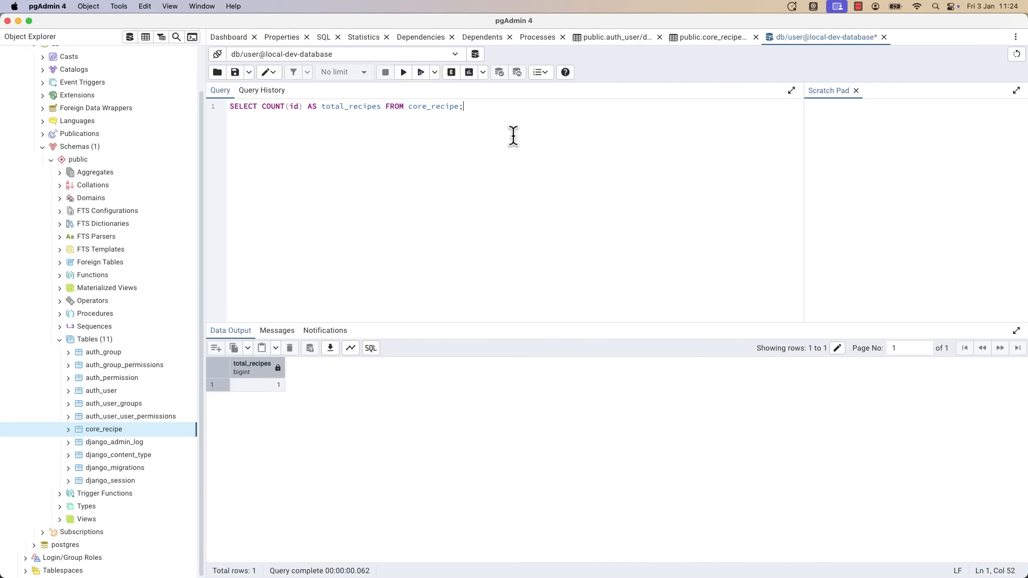